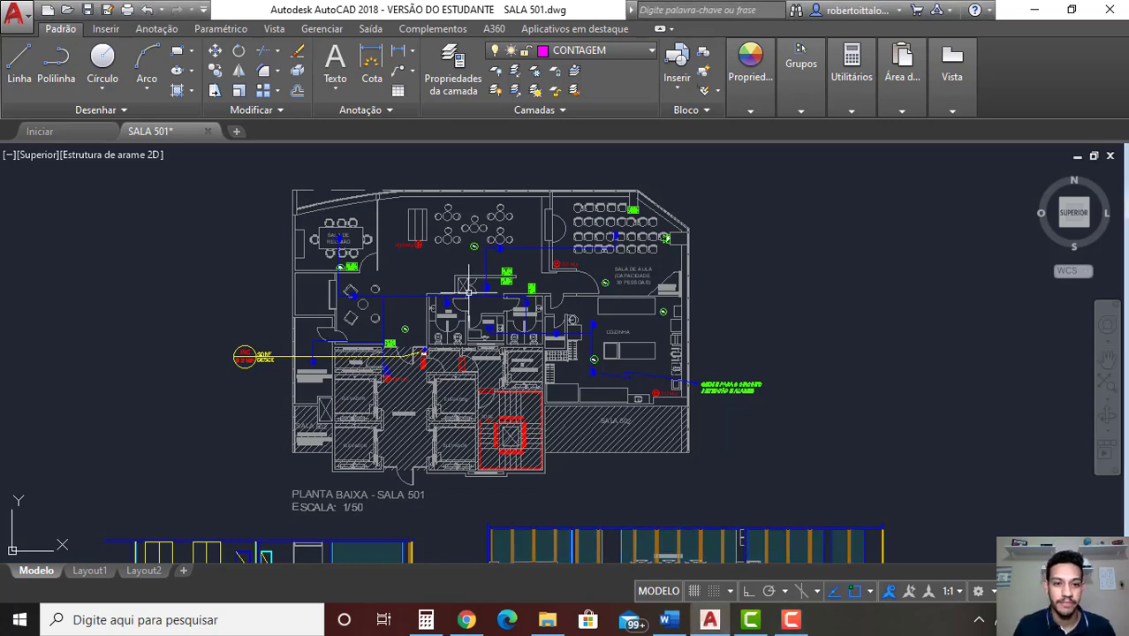
- Zoom into the SALA 501 plan and nudge the view slightly upward
{"action": "scroll", "coordinate": [438, 256], "scroll_direction": "up", "scroll_amount": 2}
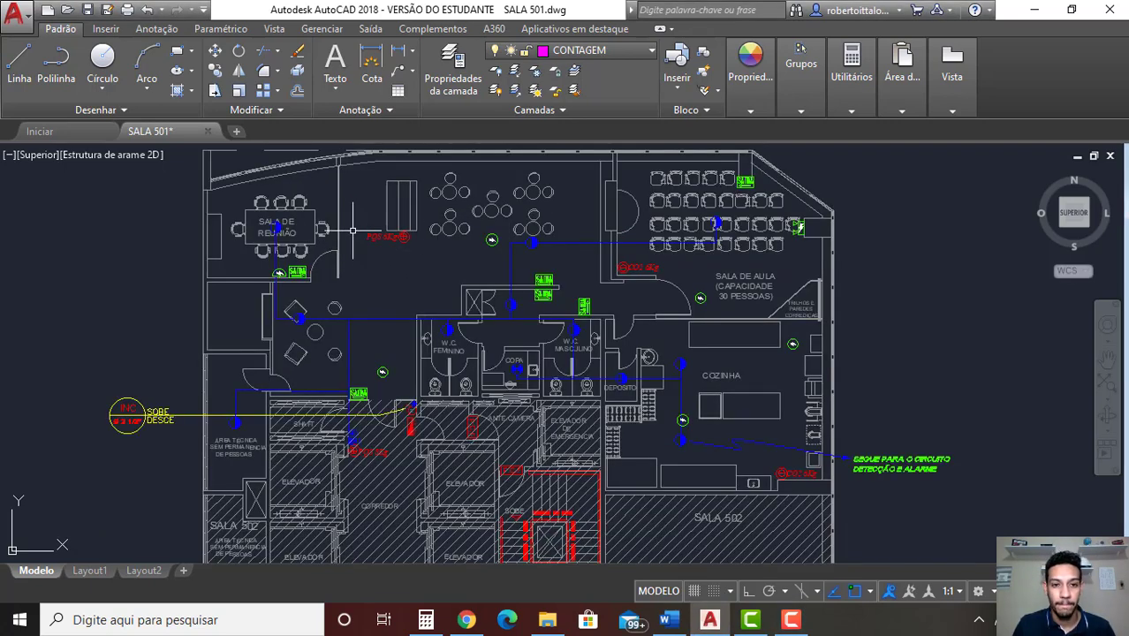
{"action": "scroll", "coordinate": [388, 258], "scroll_direction": "up", "scroll_amount": 1}
{"action": "scroll", "coordinate": [398, 260], "scroll_direction": "up", "scroll_amount": 1}
{"action": "scroll", "coordinate": [389, 258], "scroll_direction": "up", "scroll_amount": 1}
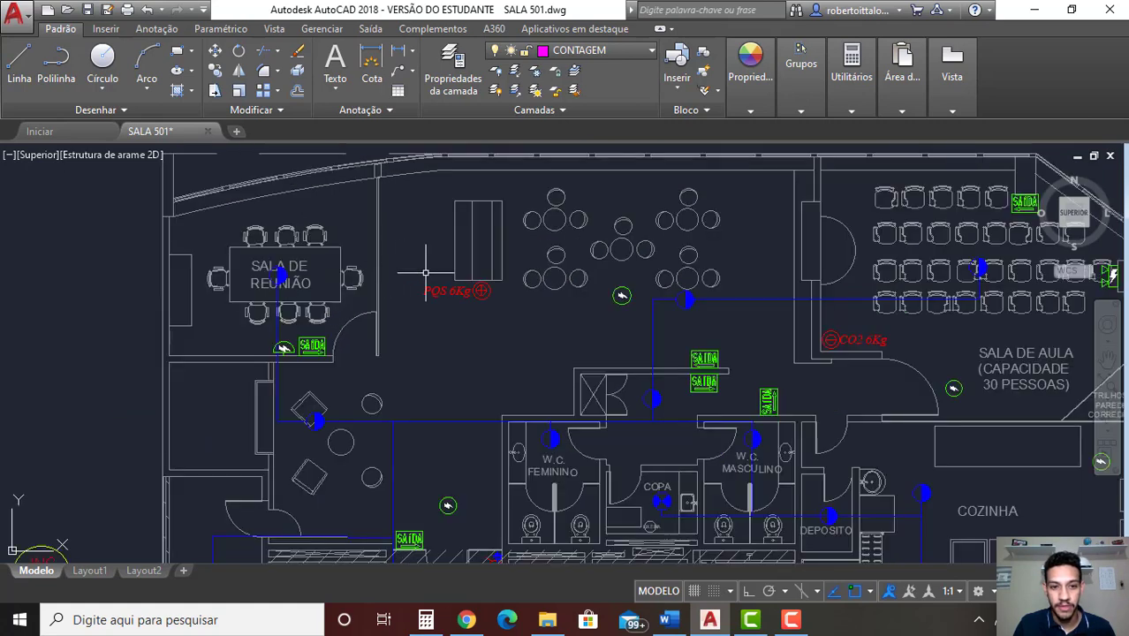
{"action": "scroll", "coordinate": [429, 278], "scroll_direction": "up", "scroll_amount": 1}
{"action": "scroll", "coordinate": [460, 318], "scroll_direction": "up", "scroll_amount": 3}
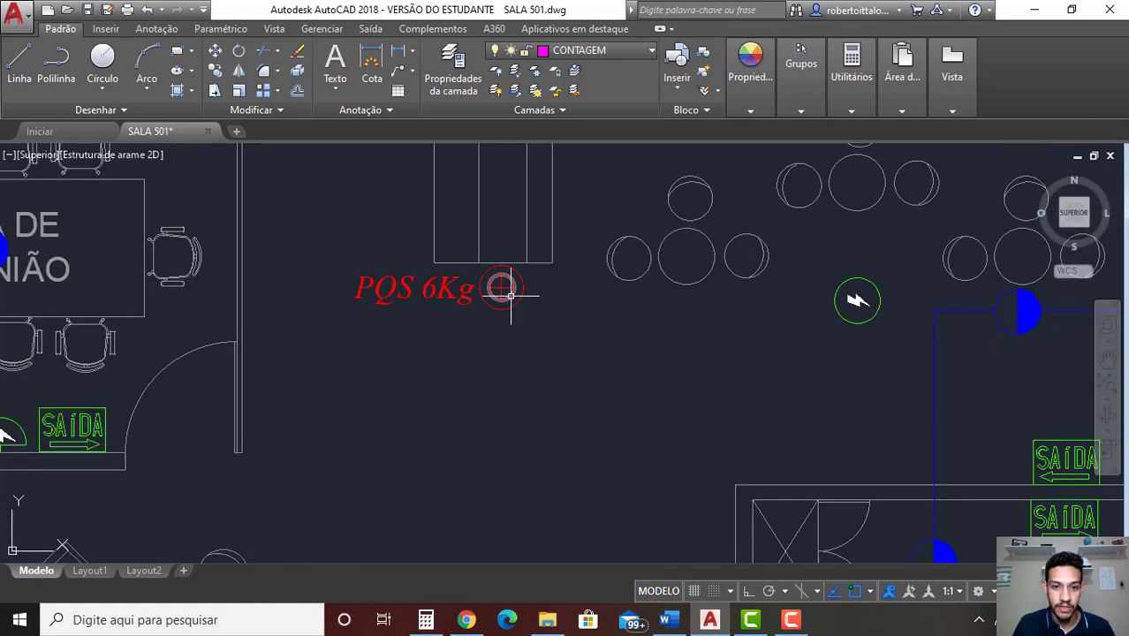
{"action": "scroll", "coordinate": [459, 309], "scroll_direction": "down", "scroll_amount": 2}
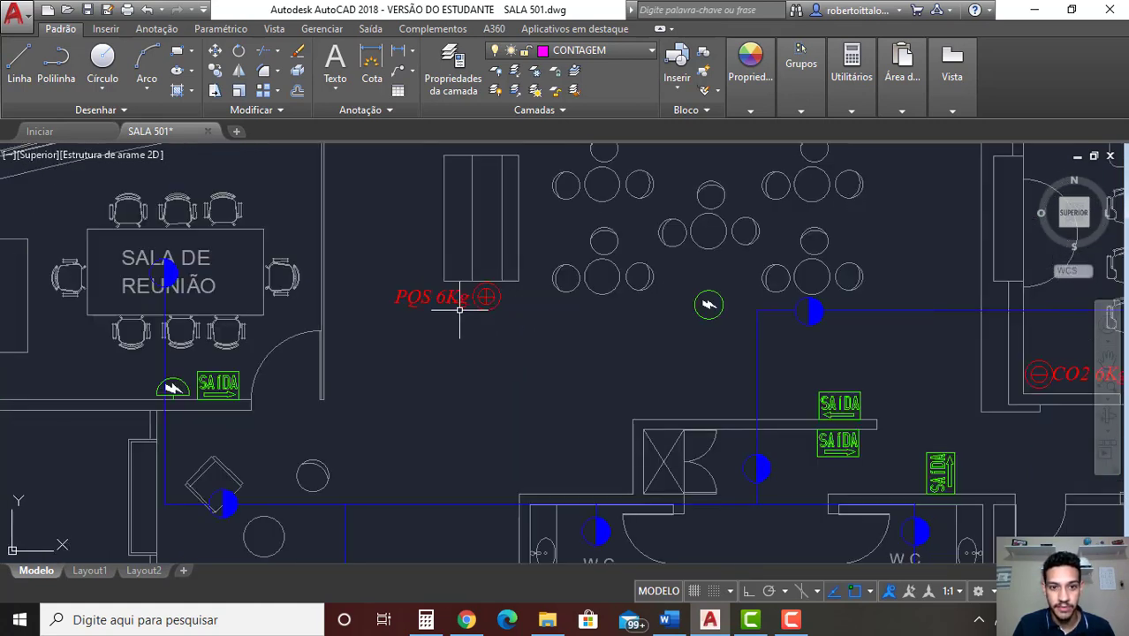
{"action": "scroll", "coordinate": [459, 309], "scroll_direction": "down", "scroll_amount": 2}
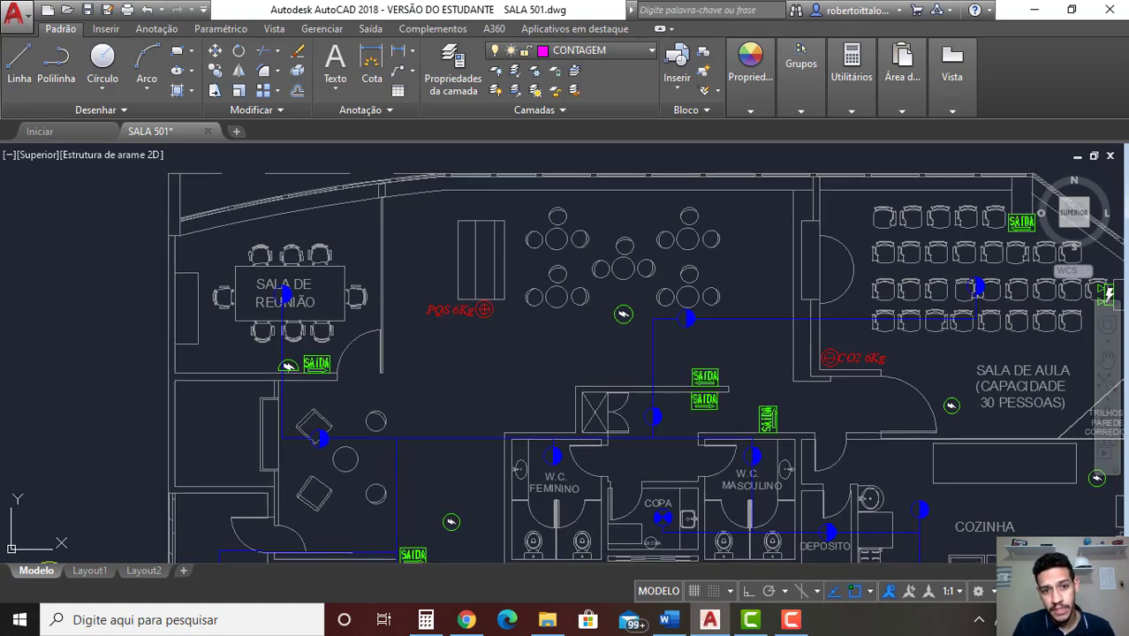
{"action": "middle_click_drag", "start_coordinate": [472, 301], "coordinate": [470, 285]}
{"action": "scroll", "coordinate": [470, 285], "scroll_direction": "up", "scroll_amount": 2}
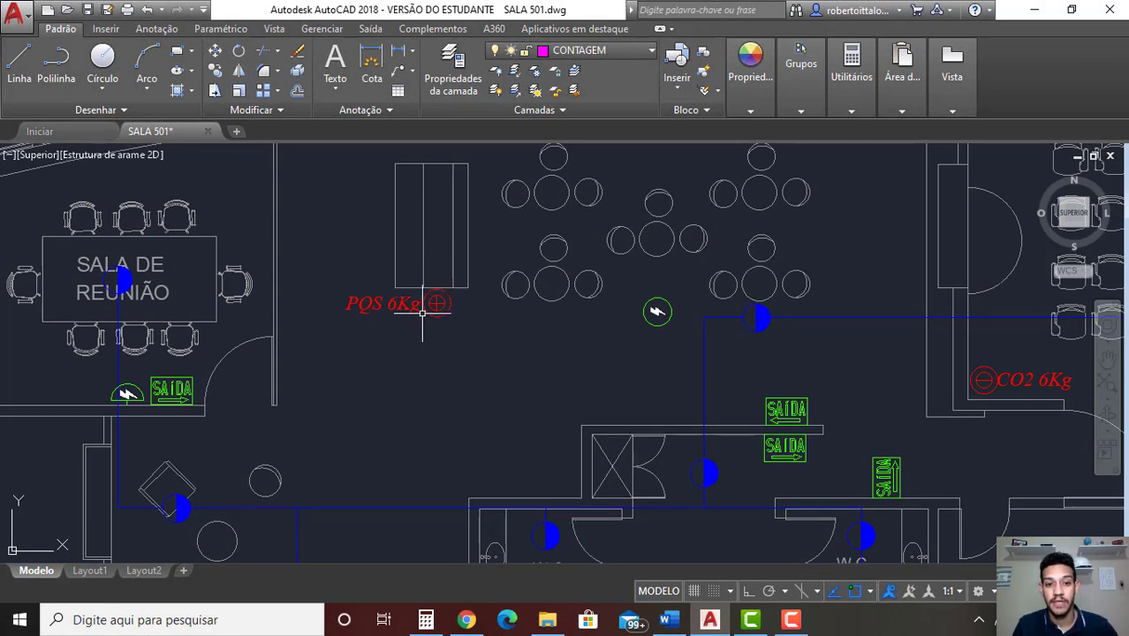
- Pan toward the meeting room and centre the view on the PQS 6Kg extinguisher
{"action": "scroll", "coordinate": [427, 319], "scroll_direction": "down", "scroll_amount": 3}
{"action": "scroll", "coordinate": [429, 327], "scroll_direction": "up", "scroll_amount": 1}
{"action": "middle_click_drag", "start_coordinate": [429, 344], "coordinate": [427, 333]}
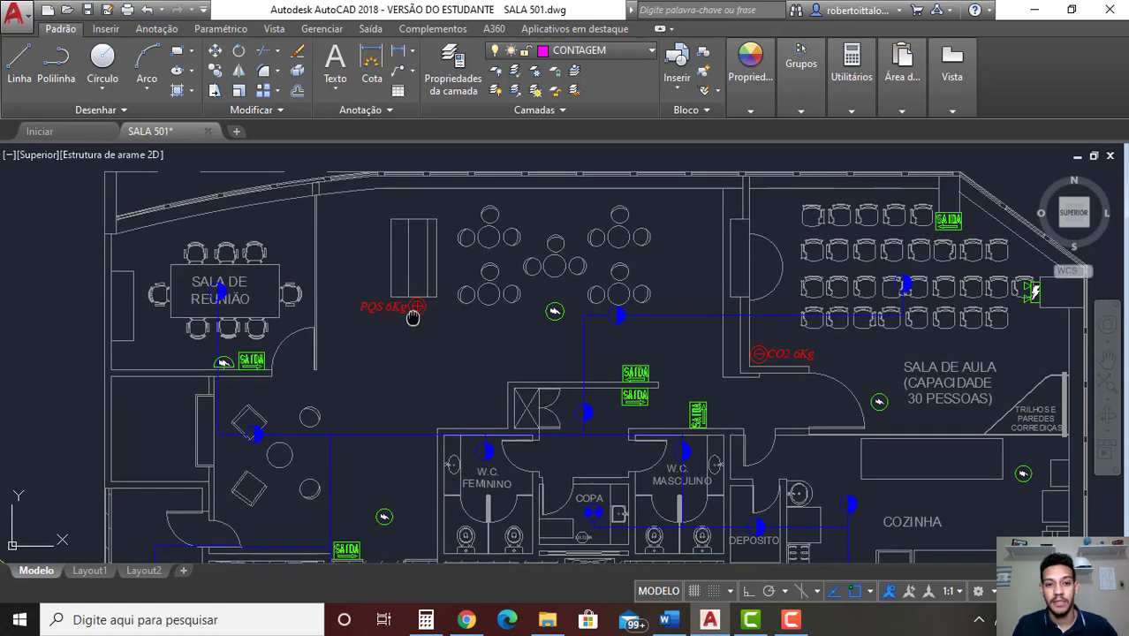
{"action": "scroll", "coordinate": [421, 309], "scroll_direction": "up", "scroll_amount": 4}
{"action": "middle_click_drag", "start_coordinate": [420, 298], "coordinate": [416, 331]}
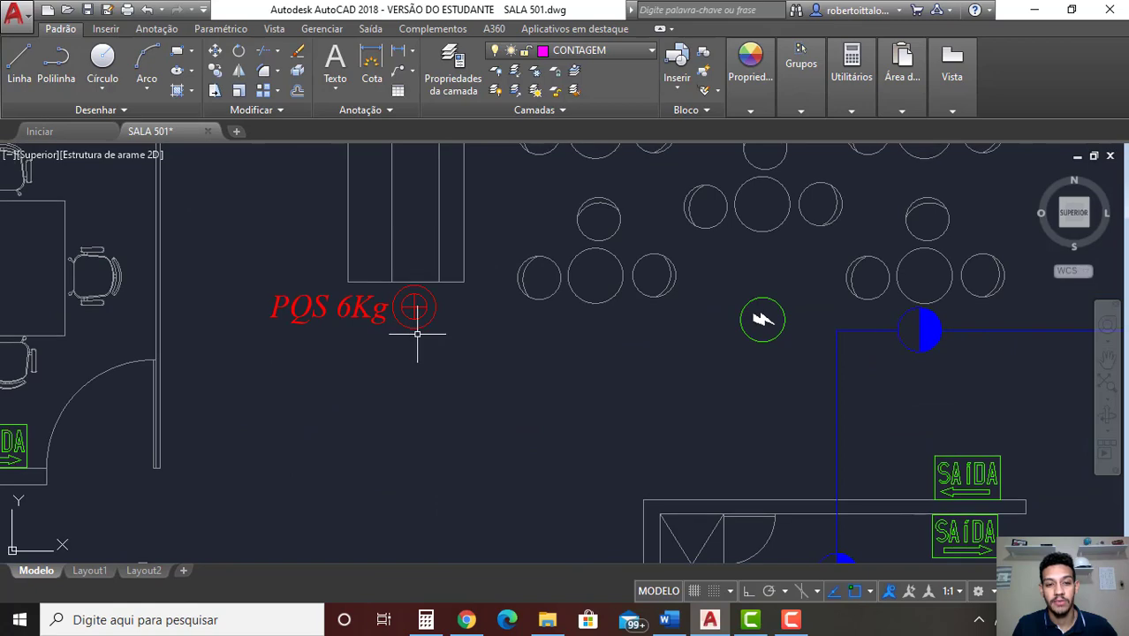
{"action": "scroll", "coordinate": [414, 330], "scroll_direction": "down", "scroll_amount": 2}
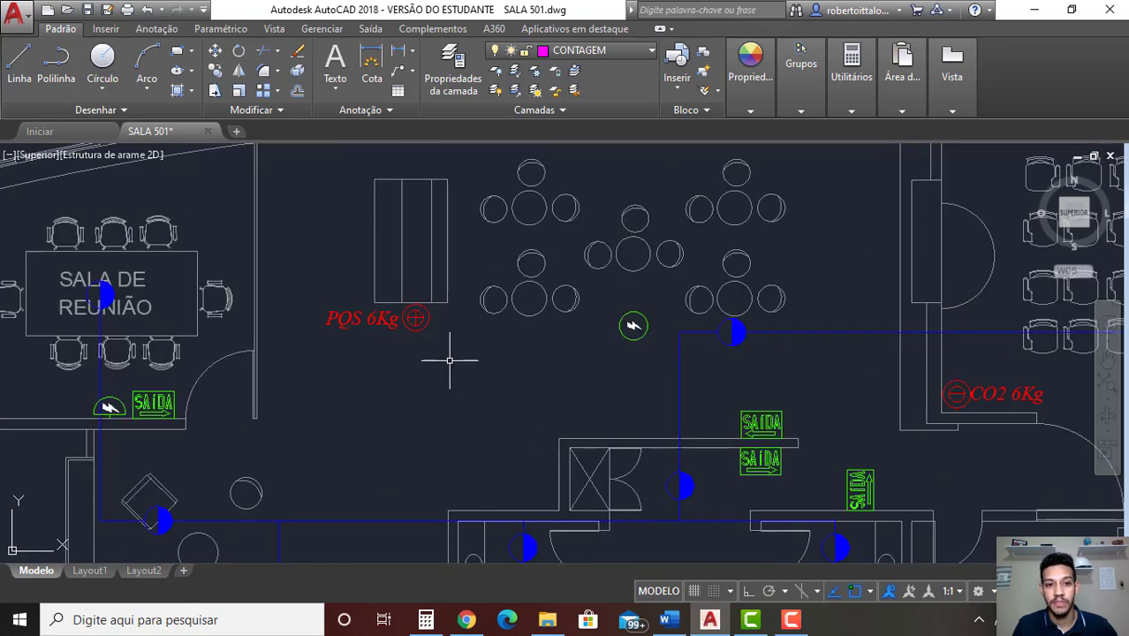
{"action": "scroll", "coordinate": [406, 341], "scroll_direction": "down", "scroll_amount": 2}
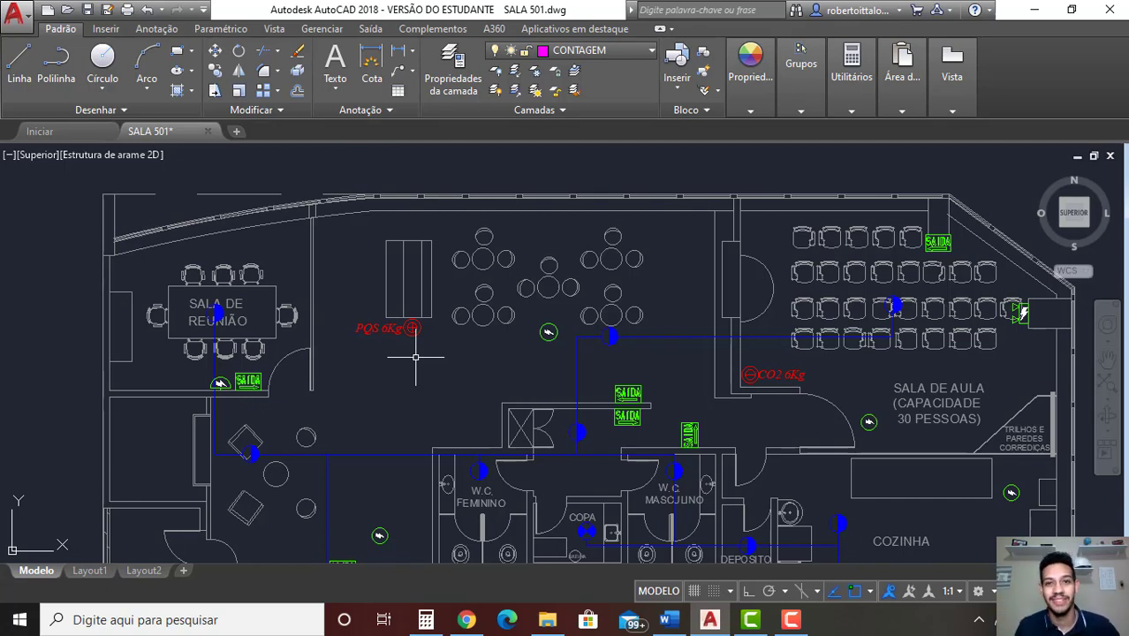
{"action": "scroll", "coordinate": [395, 345], "scroll_direction": "up", "scroll_amount": 3}
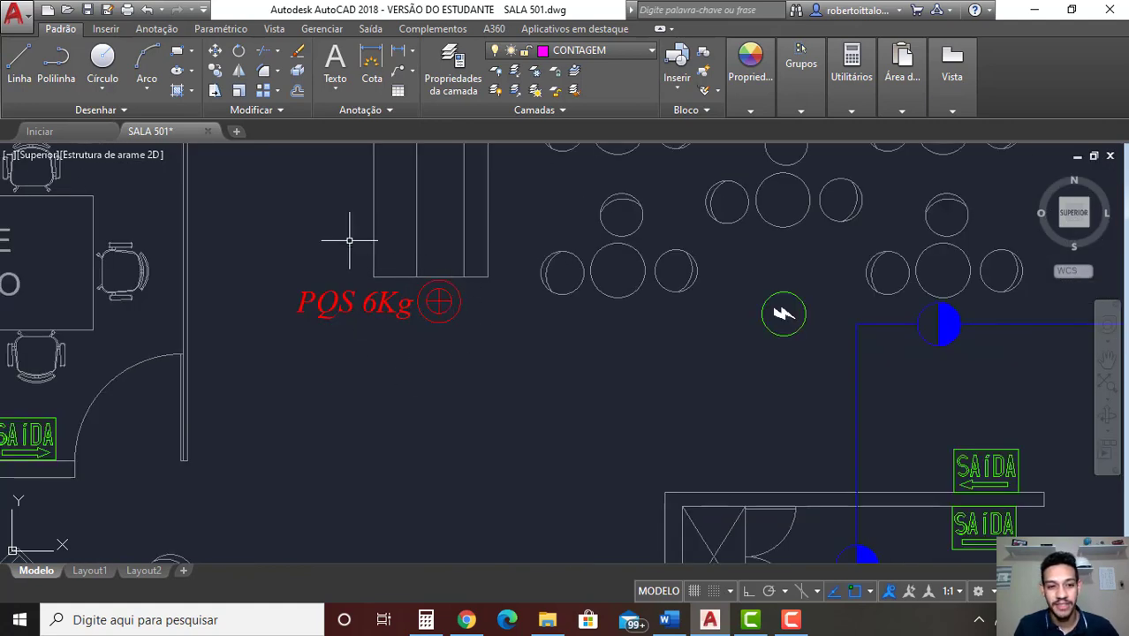
{"action": "middle_click_drag", "start_coordinate": [395, 335], "coordinate": [414, 350]}
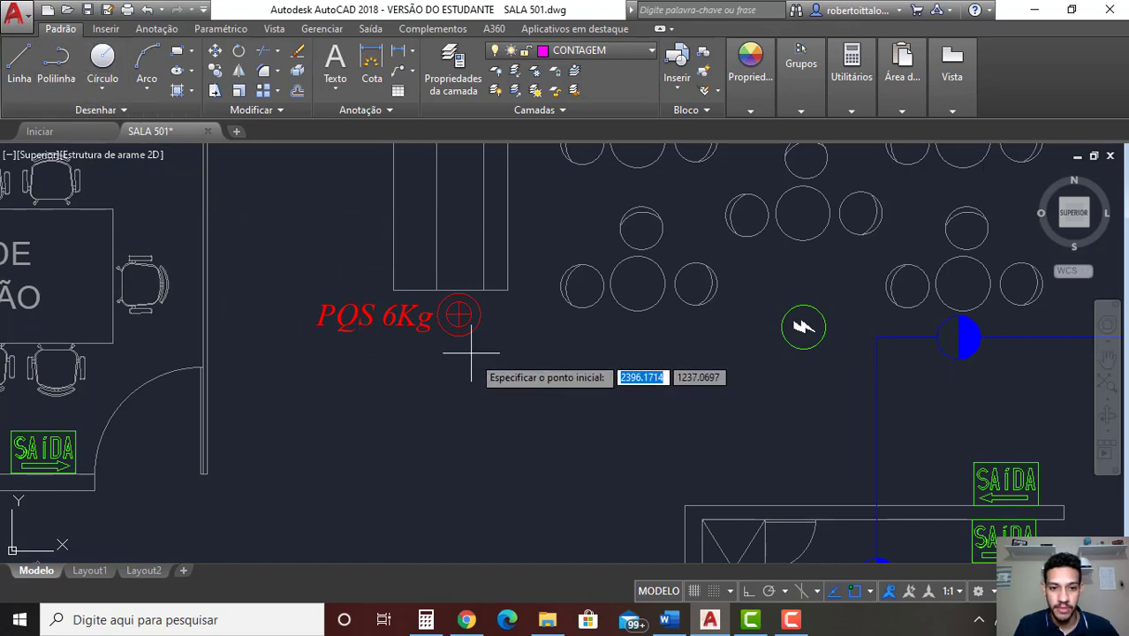
- Draw the polyline from the PQS 6Kg extinguisher along the wall, ending at the CO2 6Kg extinguisher
{"action": "left_click", "coordinate": [459, 313]}
{"action": "scroll", "coordinate": [636, 353], "scroll_direction": "down", "scroll_amount": 4}
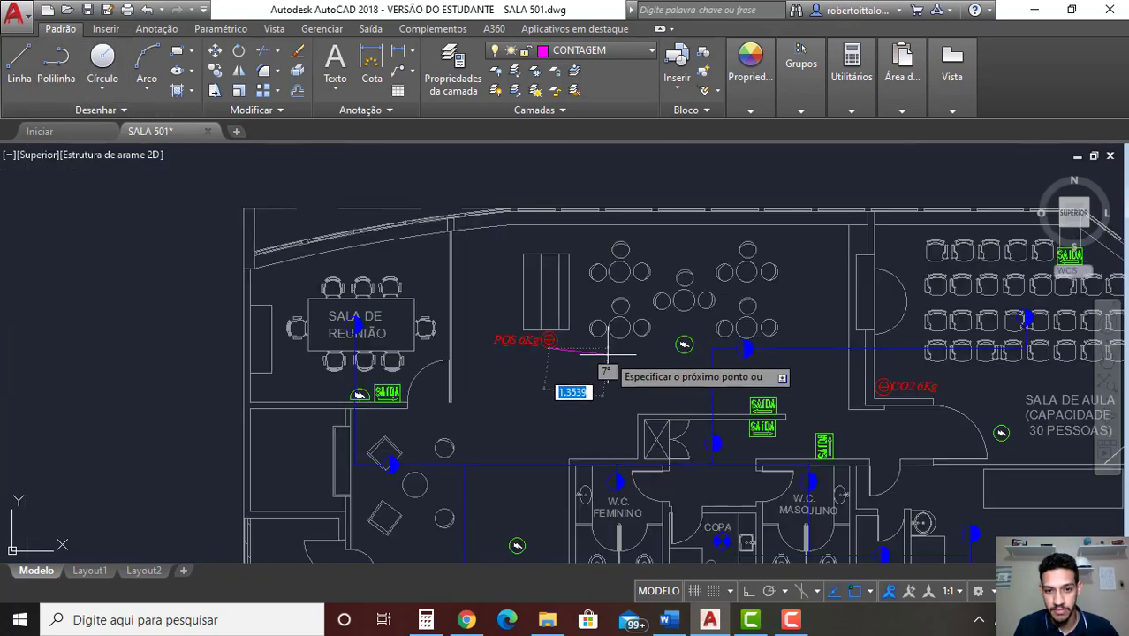
{"action": "scroll", "coordinate": [468, 300], "scroll_direction": "up", "scroll_amount": 1}
{"action": "scroll", "coordinate": [491, 302], "scroll_direction": "up", "scroll_amount": 1}
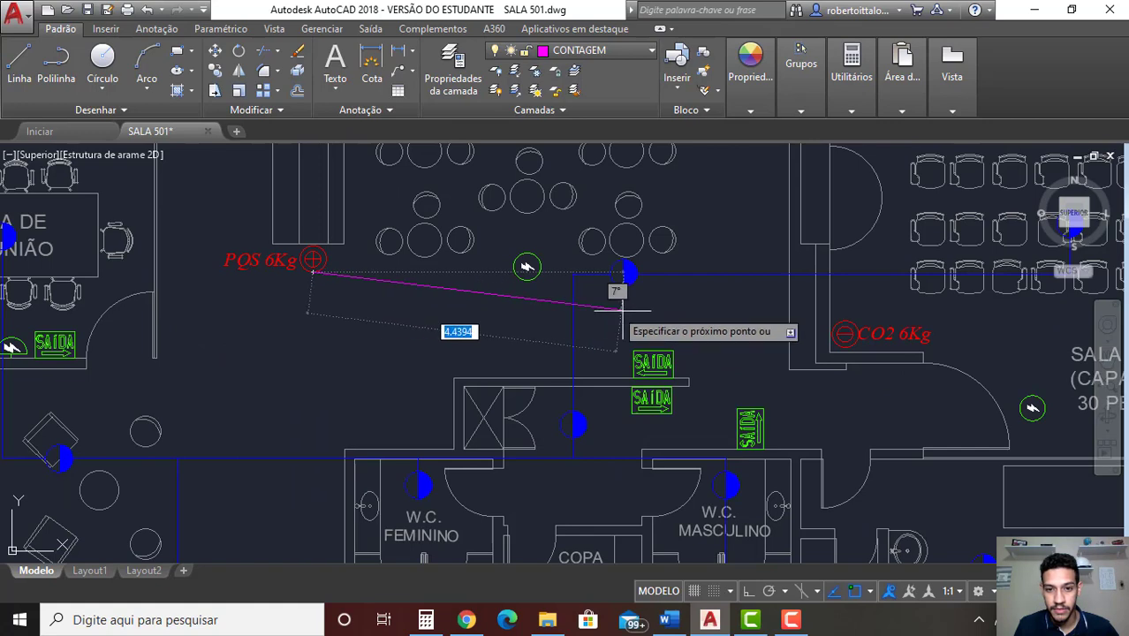
{"action": "scroll", "coordinate": [671, 325], "scroll_direction": "up", "scroll_amount": 2}
{"action": "left_click", "coordinate": [748, 353]}
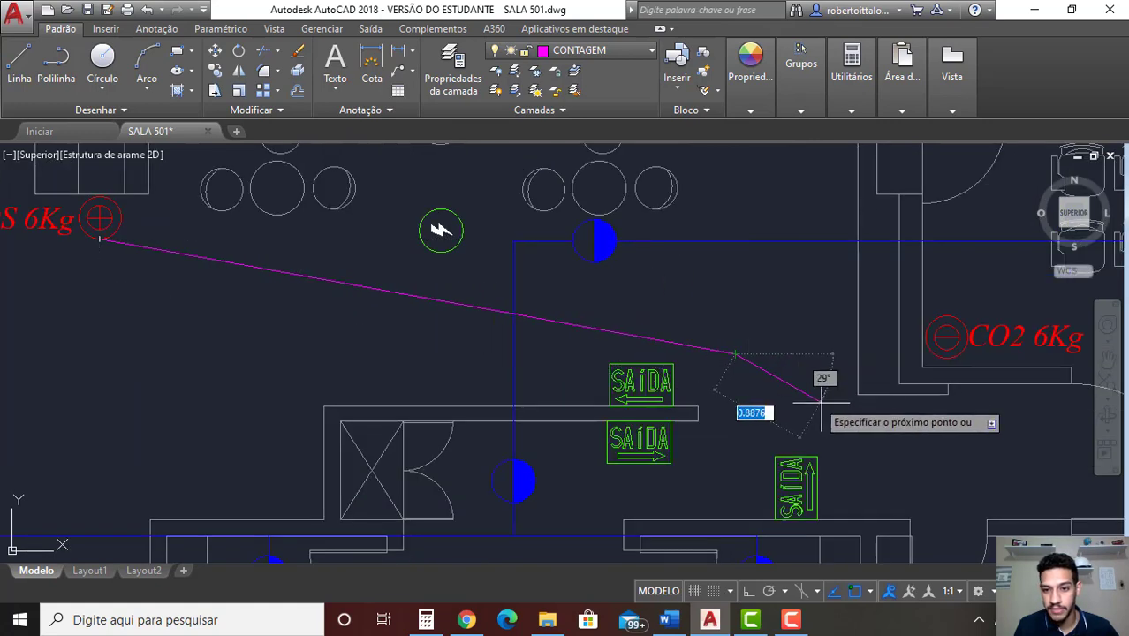
{"action": "middle_click_drag", "start_coordinate": [846, 411], "coordinate": [484, 321]}
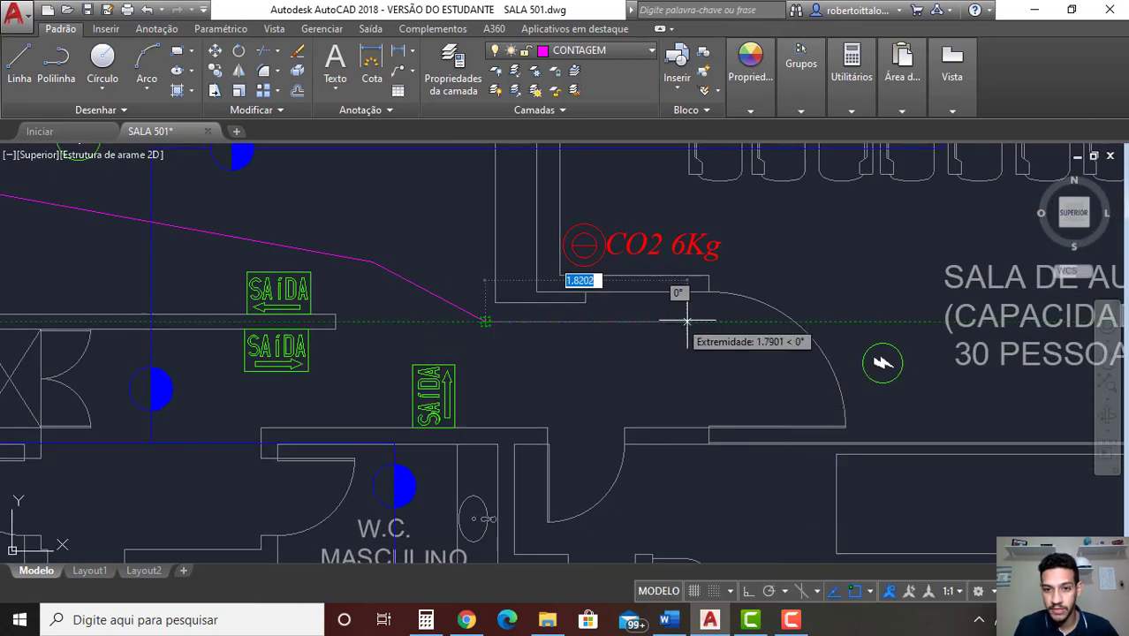
{"action": "left_click", "coordinate": [746, 314]}
{"action": "left_click", "coordinate": [761, 256]}
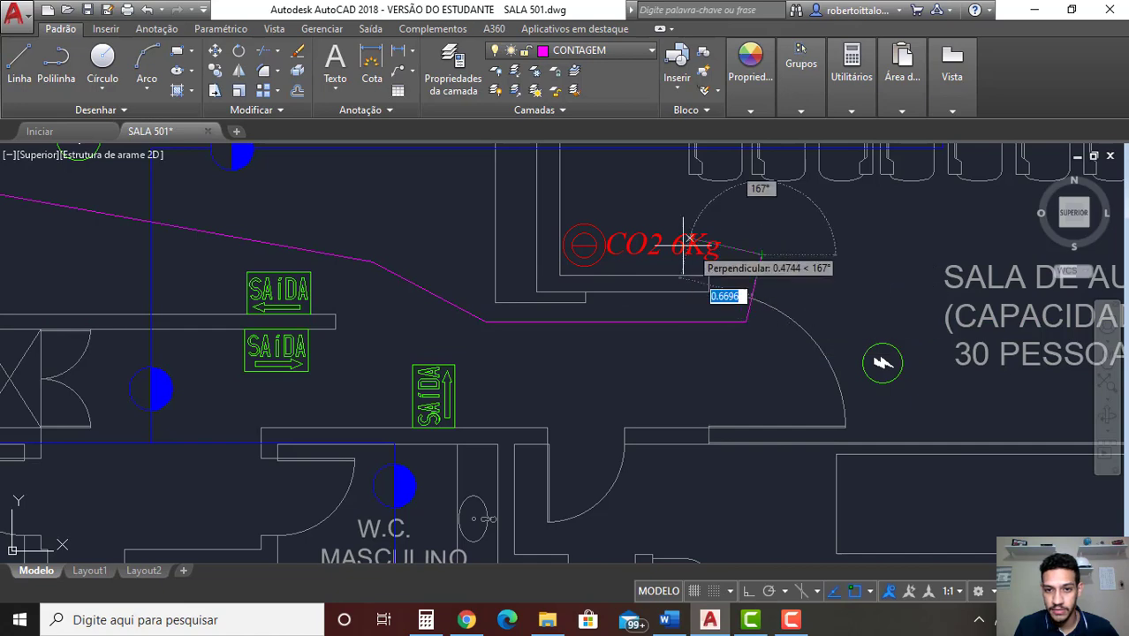
{"action": "left_click", "coordinate": [604, 244]}
{"action": "key", "text": "Return"}
- Zoom and pan to frame the new magenta route on the plan
{"action": "scroll", "coordinate": [624, 306], "scroll_direction": "down", "scroll_amount": 2}
{"action": "scroll", "coordinate": [625, 306], "scroll_direction": "up", "scroll_amount": 4}
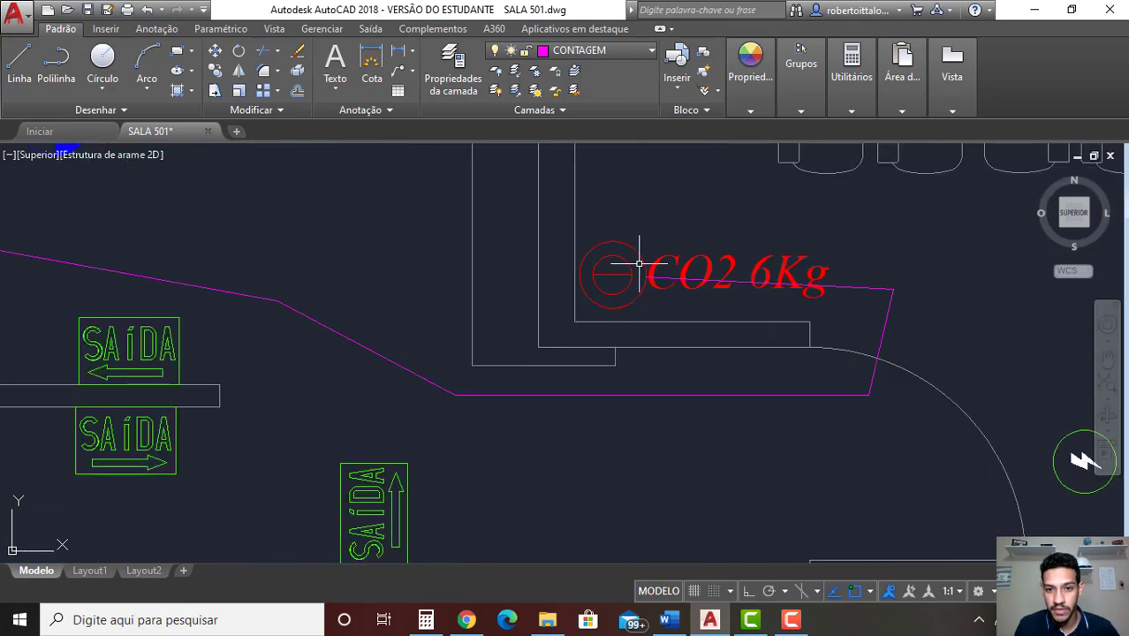
{"action": "scroll", "coordinate": [638, 263], "scroll_direction": "up", "scroll_amount": 2}
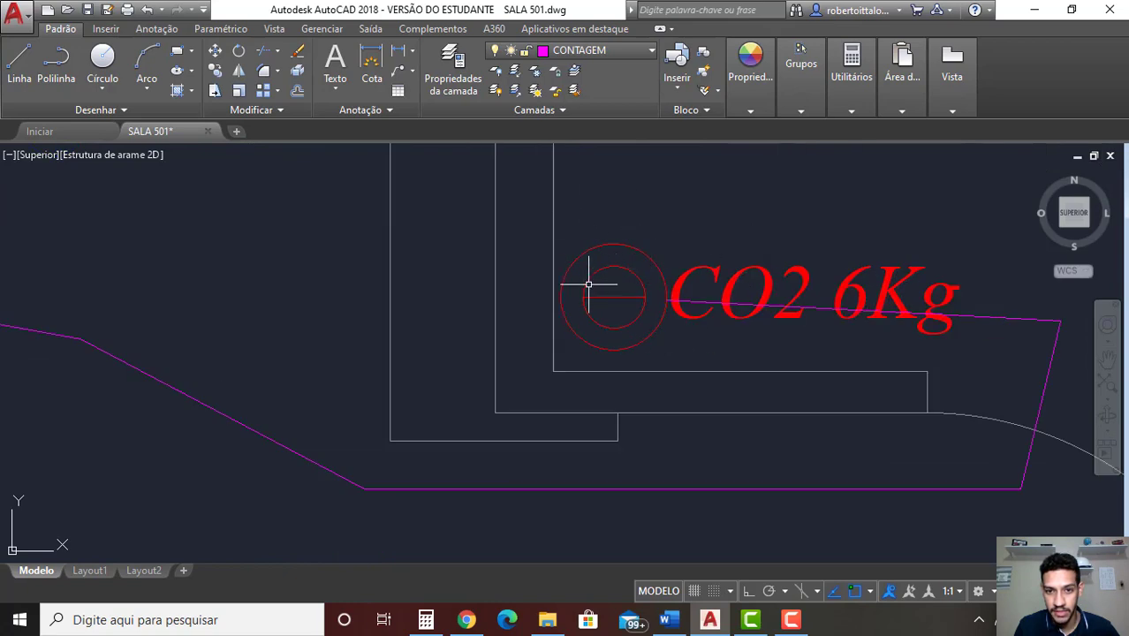
{"action": "scroll", "coordinate": [504, 309], "scroll_direction": "down", "scroll_amount": 4}
{"action": "scroll", "coordinate": [579, 307], "scroll_direction": "down", "scroll_amount": 4}
{"action": "scroll", "coordinate": [500, 310], "scroll_direction": "up", "scroll_amount": 2}
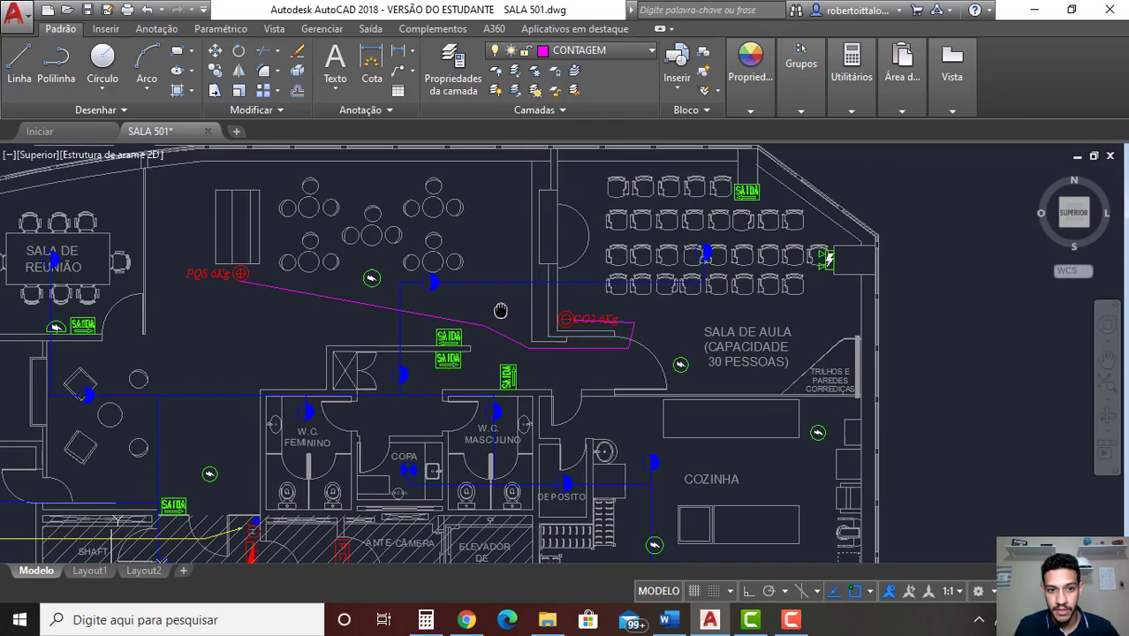
{"action": "scroll", "coordinate": [499, 310], "scroll_direction": "up", "scroll_amount": 2}
{"action": "middle_click_drag", "start_coordinate": [517, 307], "coordinate": [599, 343]}
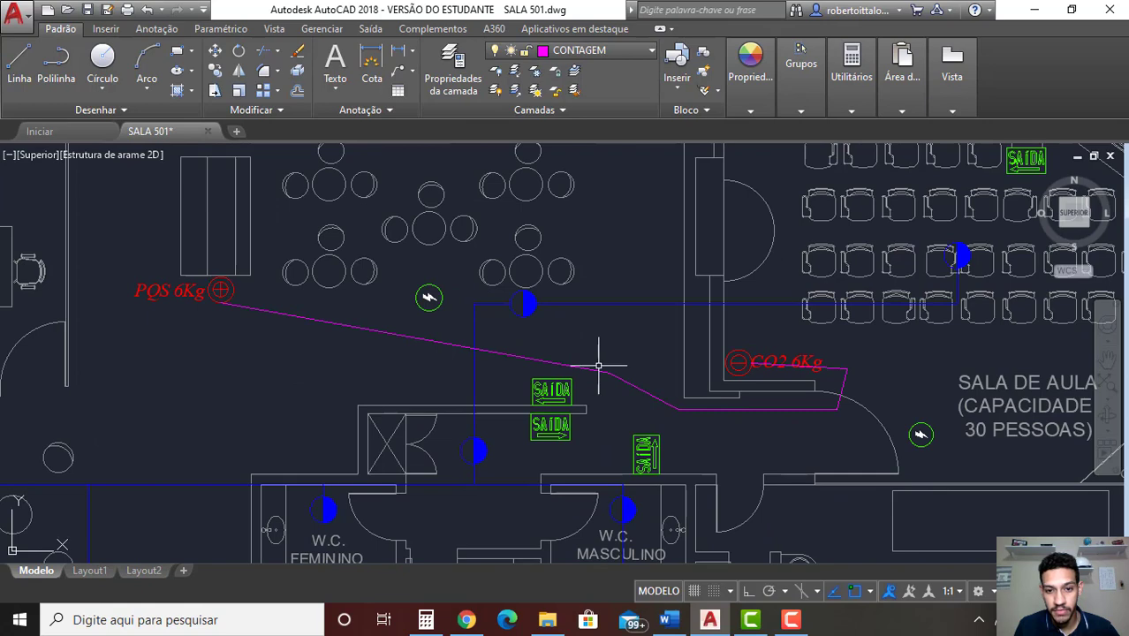
{"action": "left_click", "coordinate": [599, 371]}
{"action": "right_click", "coordinate": [597, 372]}
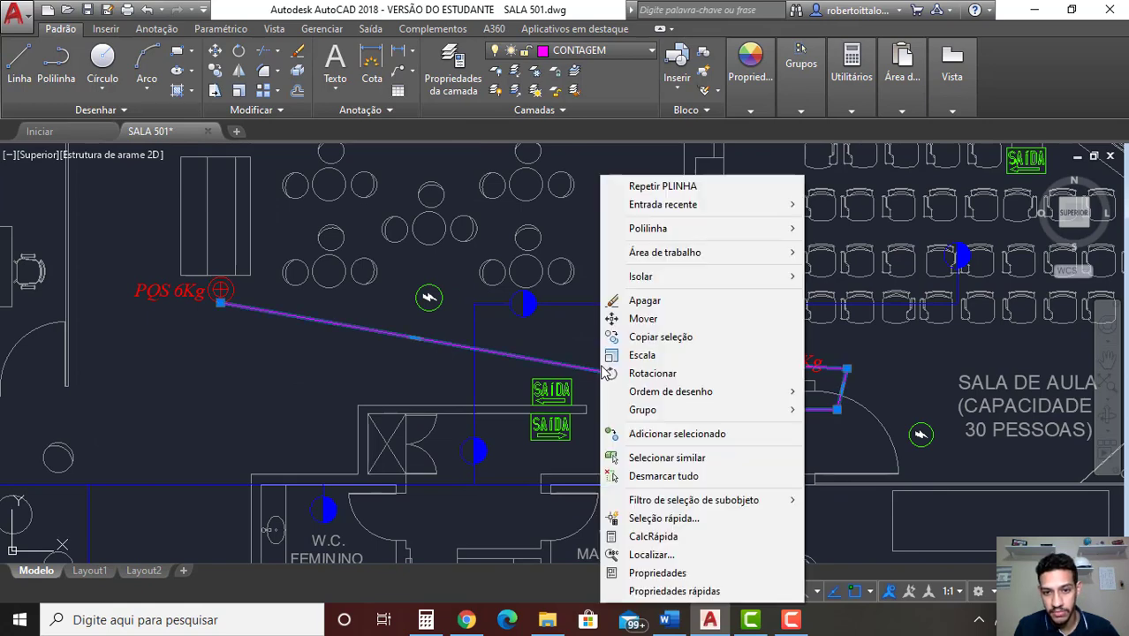
{"action": "left_click", "coordinate": [661, 587]}
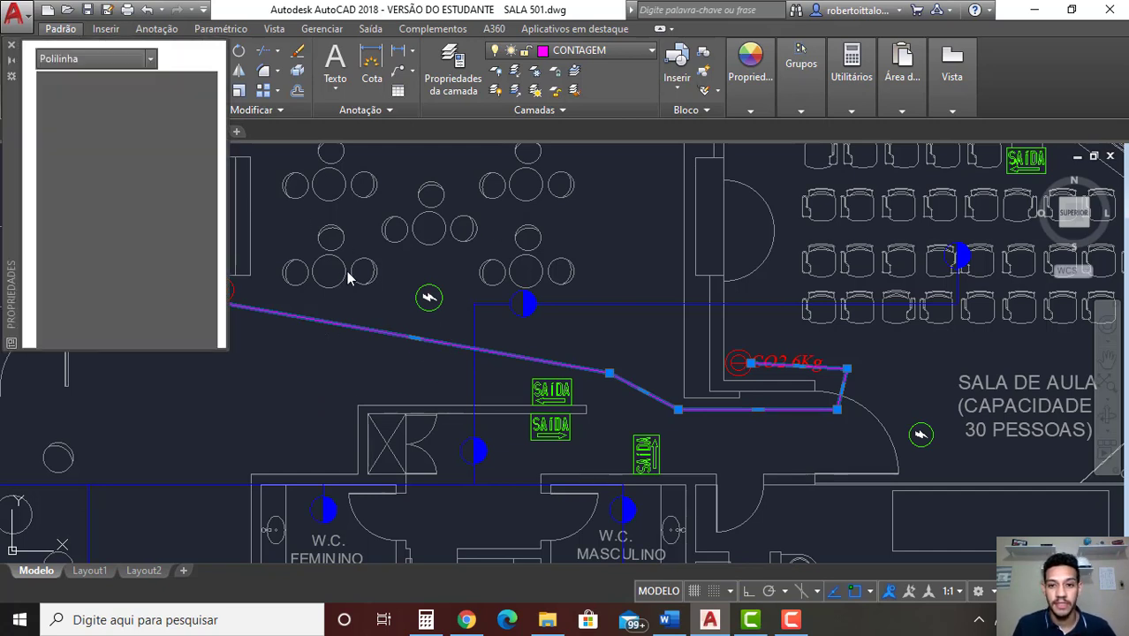
{"action": "scroll", "coordinate": [164, 245], "scroll_direction": "down", "scroll_amount": 3}
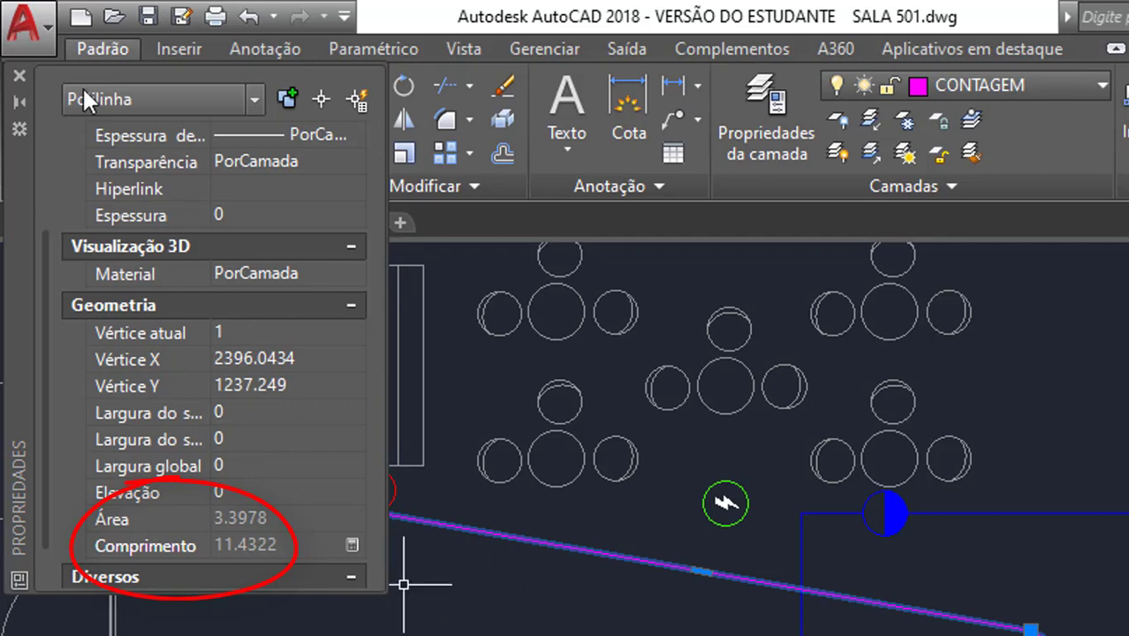
{"action": "left_click", "coordinate": [20, 76]}
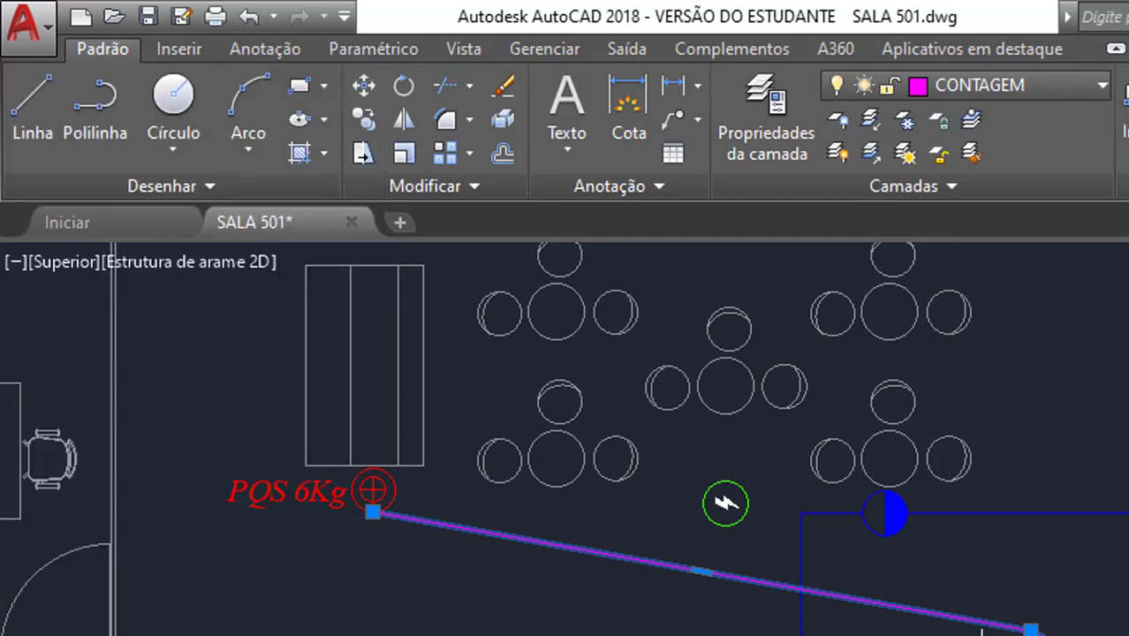
{"action": "scroll", "coordinate": [910, 583], "scroll_direction": "down", "scroll_amount": 3}
{"action": "scroll", "coordinate": [910, 583], "scroll_direction": "down", "scroll_amount": 2}
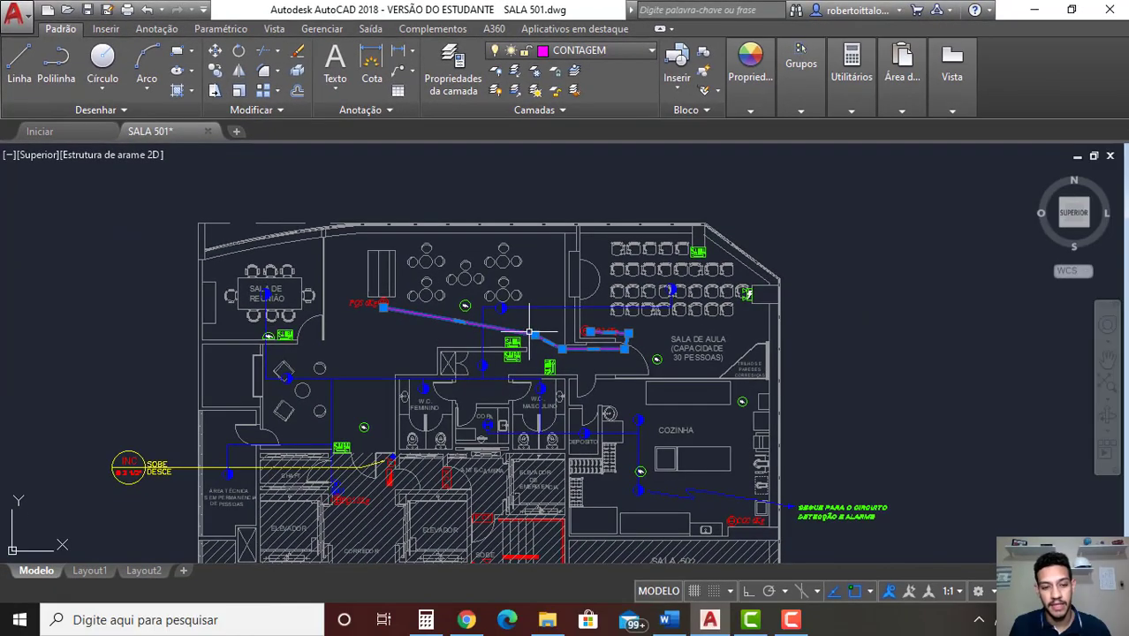
- Deselect the finished magenta route and zoom in and out to review it
{"action": "key", "text": "Escape"}
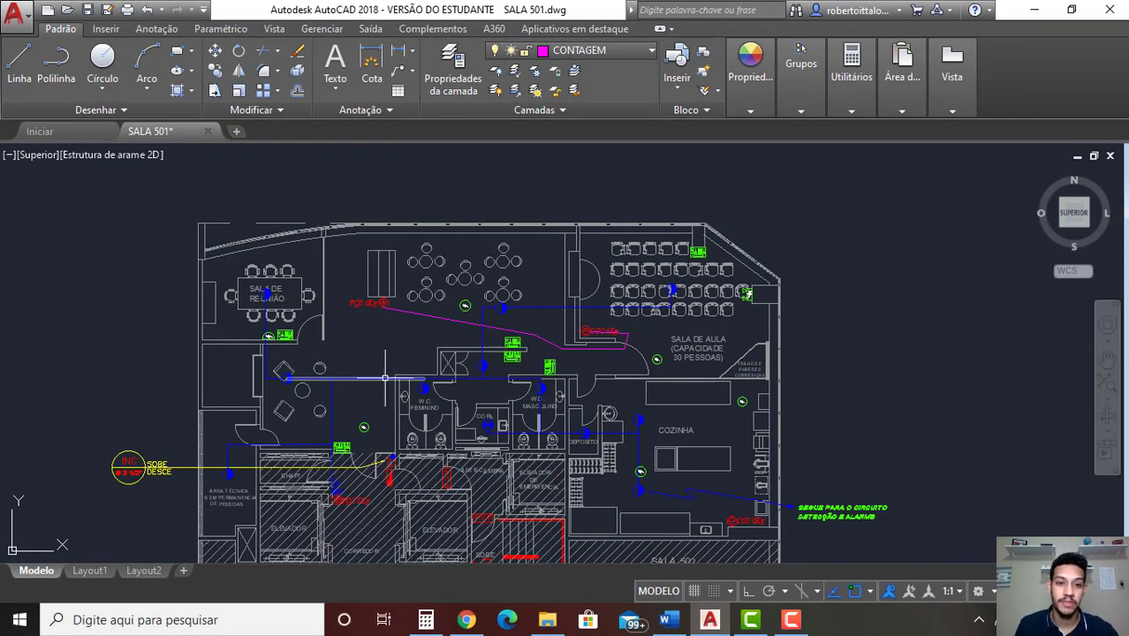
{"action": "scroll", "coordinate": [544, 318], "scroll_direction": "up", "scroll_amount": 2}
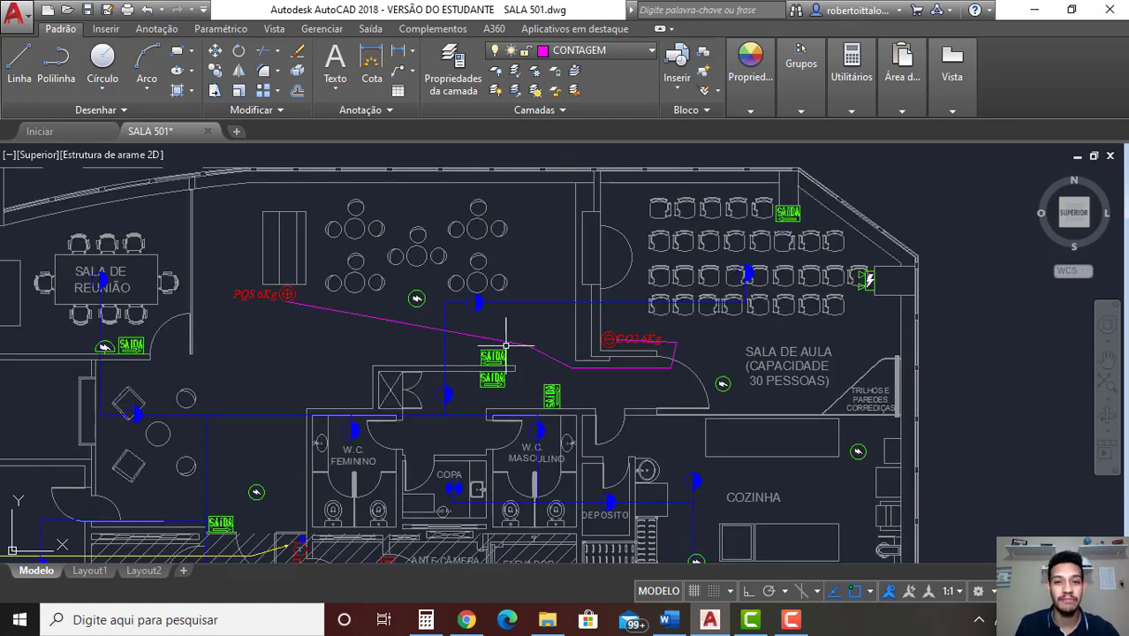
{"action": "scroll", "coordinate": [565, 347], "scroll_direction": "up", "scroll_amount": 2}
{"action": "scroll", "coordinate": [492, 347], "scroll_direction": "down", "scroll_amount": 2}
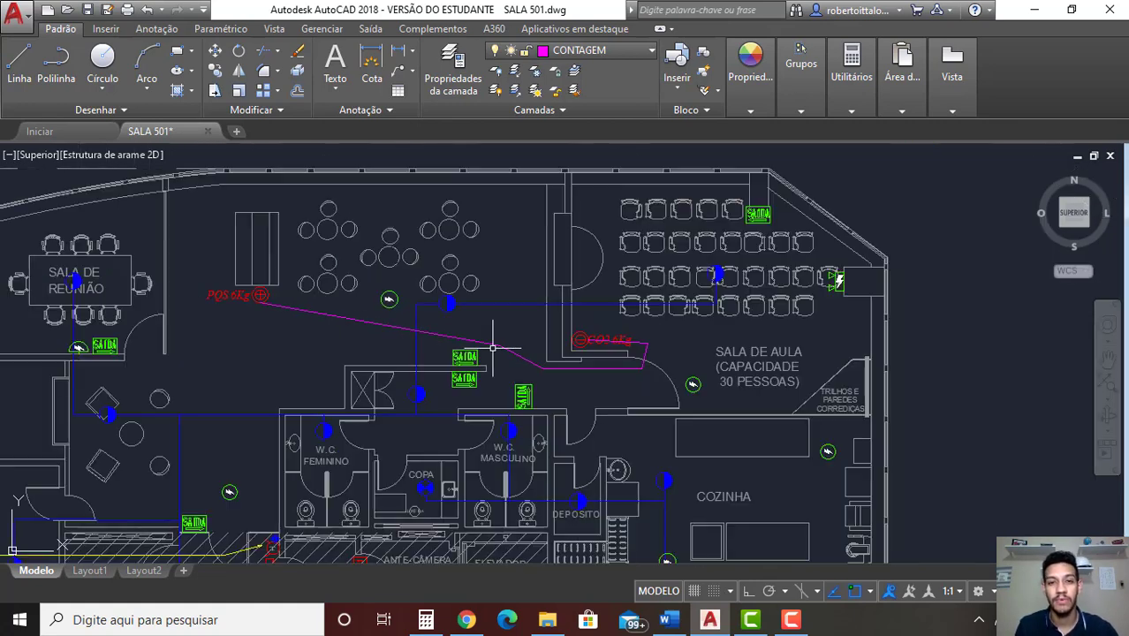
{"action": "scroll", "coordinate": [504, 340], "scroll_direction": "up", "scroll_amount": 1}
{"action": "scroll", "coordinate": [486, 339], "scroll_direction": "down", "scroll_amount": 1}
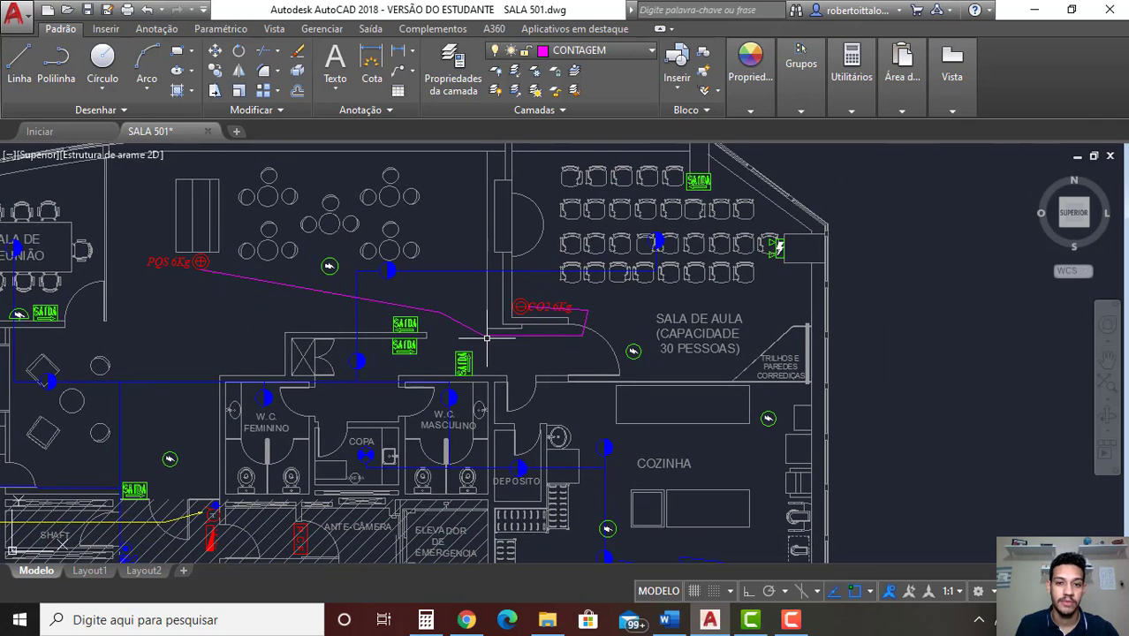
{"action": "scroll", "coordinate": [548, 371], "scroll_direction": "up", "scroll_amount": 1}
{"action": "scroll", "coordinate": [530, 374], "scroll_direction": "down", "scroll_amount": 1}
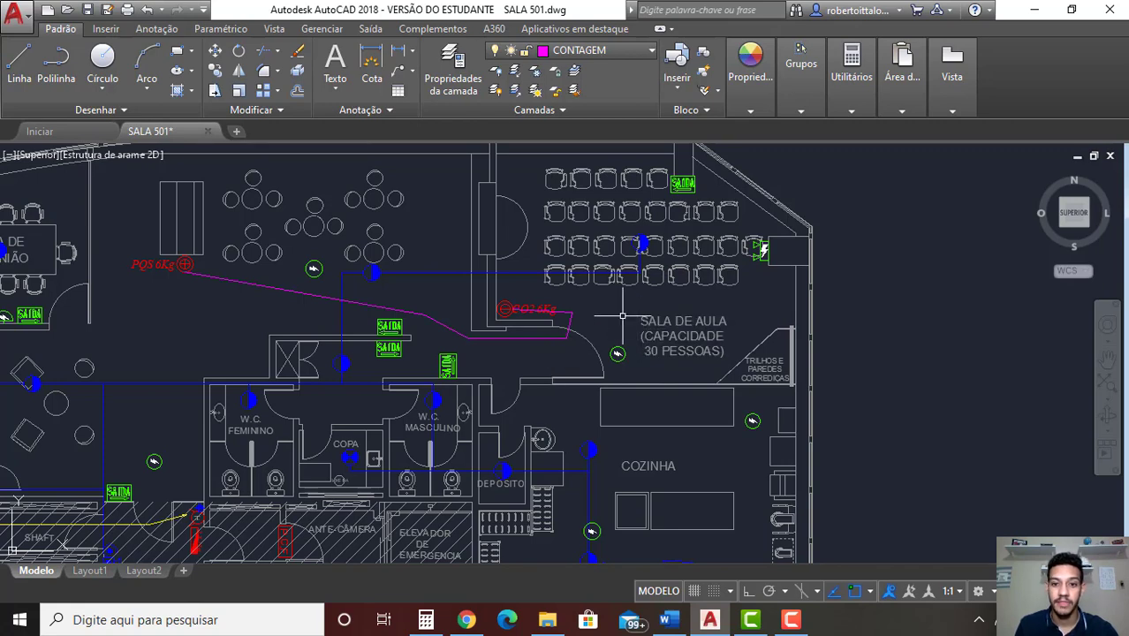
{"action": "scroll", "coordinate": [618, 316], "scroll_direction": "up", "scroll_amount": 1}
{"action": "scroll", "coordinate": [620, 317], "scroll_direction": "down", "scroll_amount": 1}
{"action": "scroll", "coordinate": [621, 317], "scroll_direction": "up", "scroll_amount": 2}
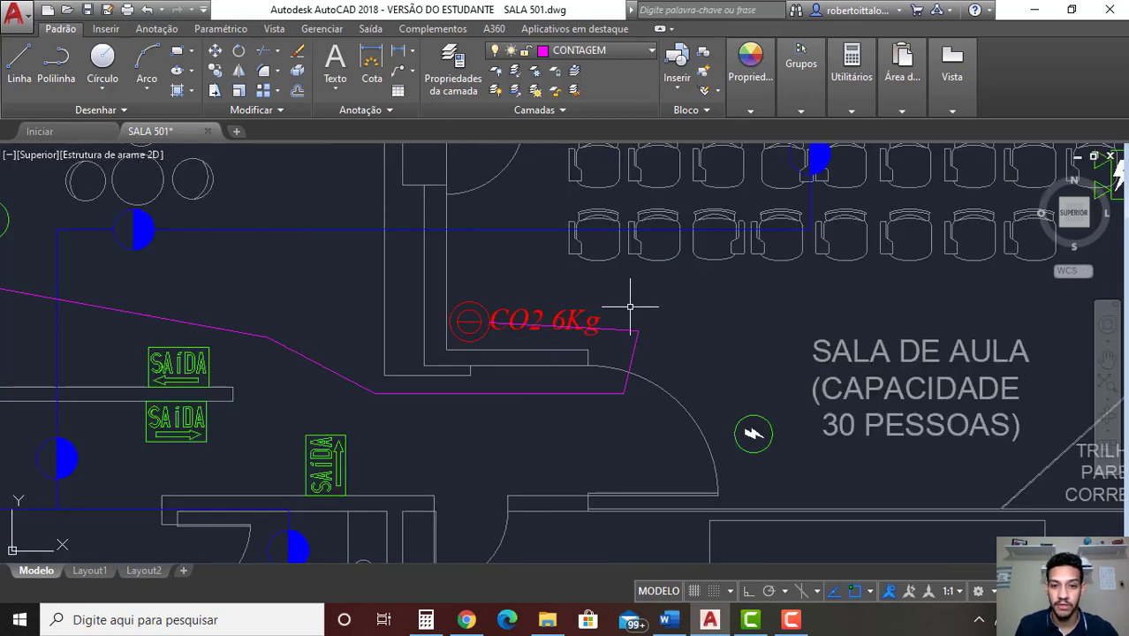
{"action": "scroll", "coordinate": [635, 297], "scroll_direction": "down", "scroll_amount": 1}
{"action": "scroll", "coordinate": [569, 331], "scroll_direction": "down", "scroll_amount": 1}
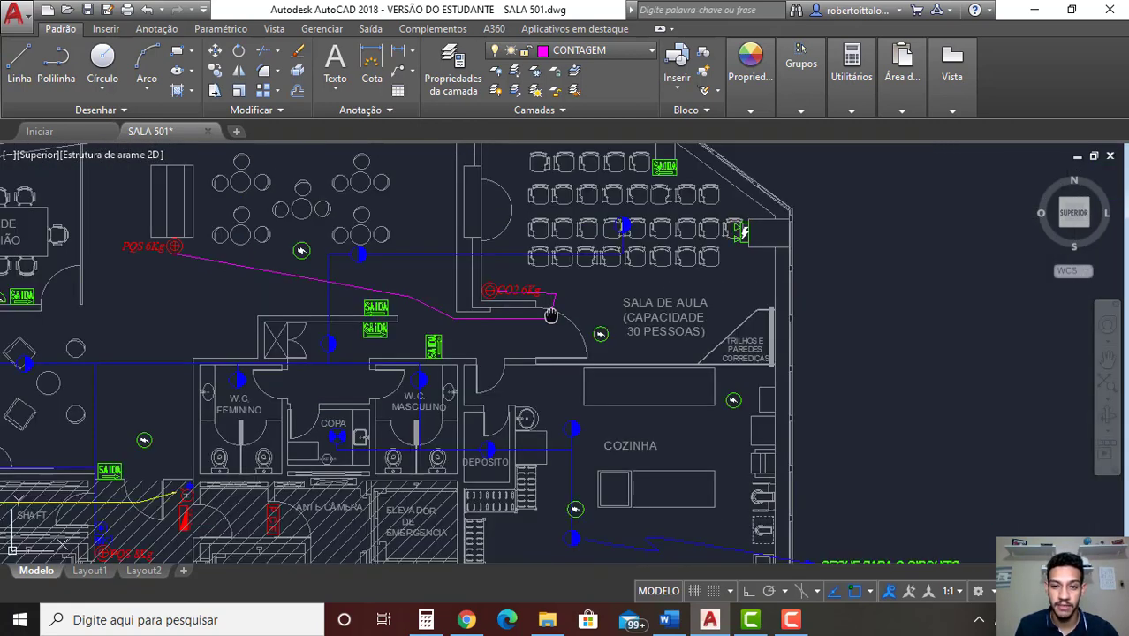
{"action": "scroll", "coordinate": [569, 331], "scroll_direction": "down", "scroll_amount": 1}
{"action": "scroll", "coordinate": [568, 331], "scroll_direction": "up", "scroll_amount": 2}
- Pan across the washrooms to the kitchen and zoom in on its CO2 6Kg extinguisher
{"action": "middle_click_drag", "start_coordinate": [571, 354], "coordinate": [571, 308]}
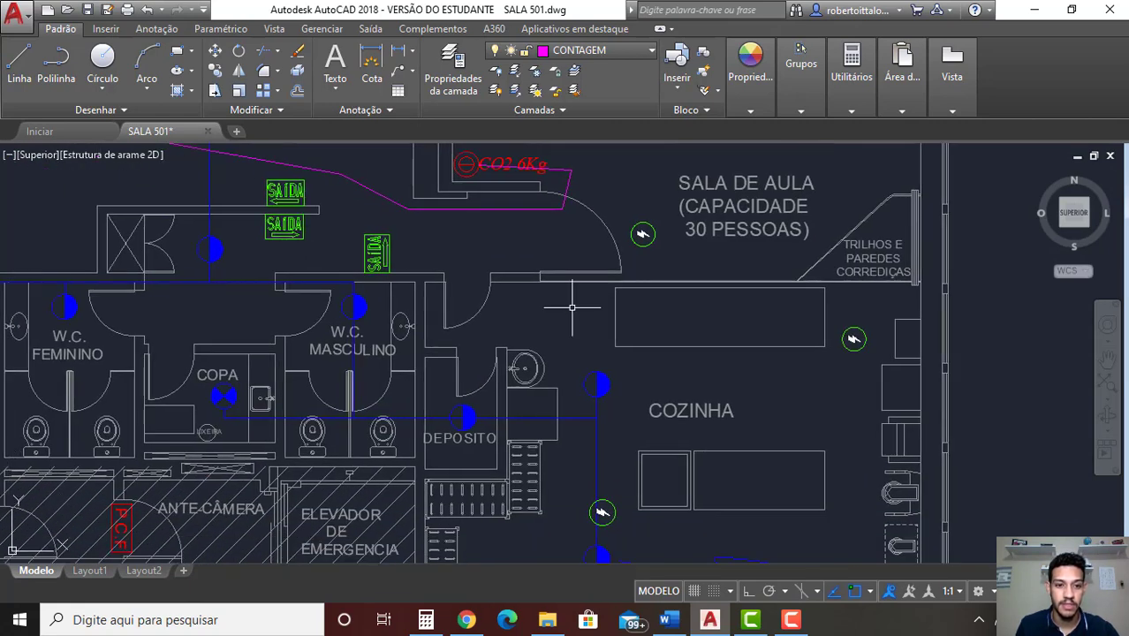
{"action": "scroll", "coordinate": [571, 306], "scroll_direction": "down", "scroll_amount": 1}
{"action": "scroll", "coordinate": [600, 306], "scroll_direction": "down", "scroll_amount": 1}
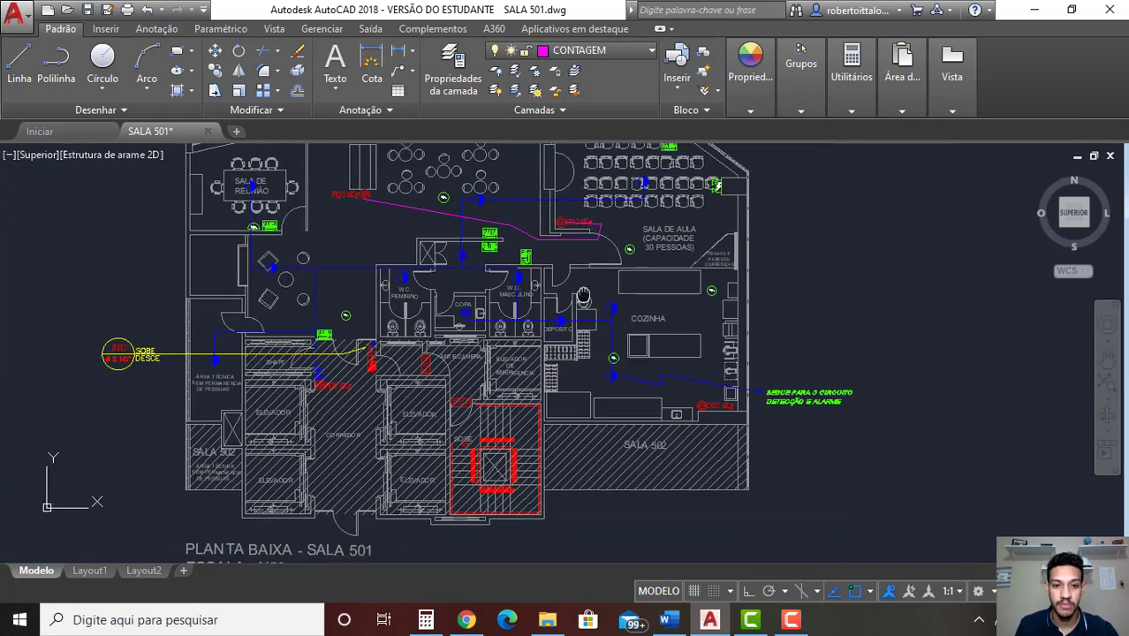
{"action": "scroll", "coordinate": [631, 307], "scroll_direction": "down", "scroll_amount": 1}
{"action": "scroll", "coordinate": [266, 185], "scroll_direction": "up", "scroll_amount": 3}
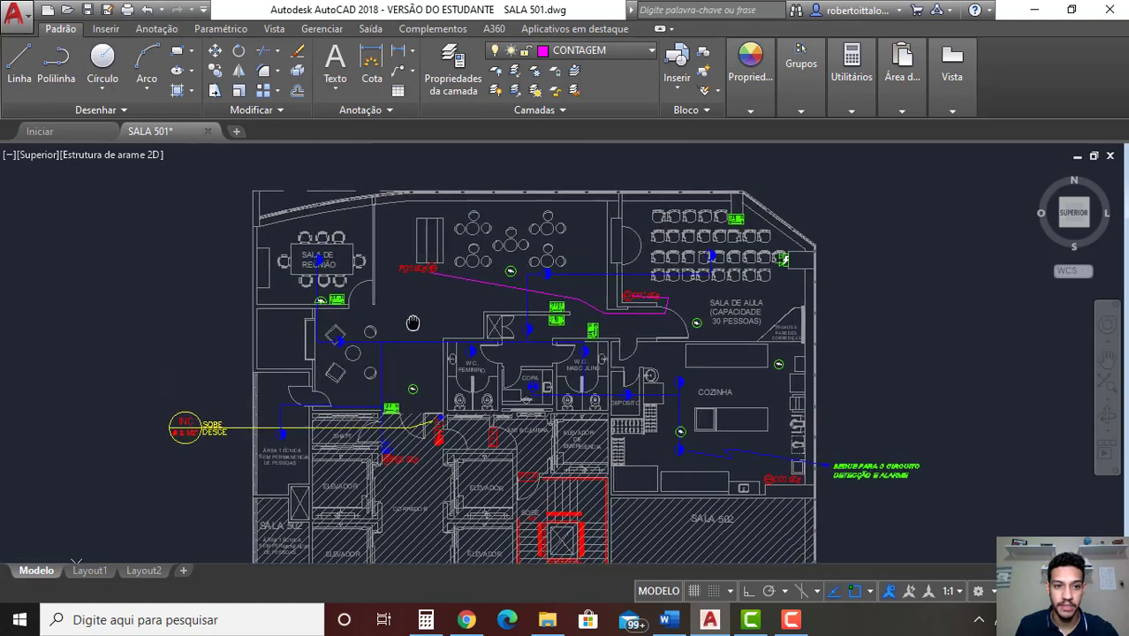
{"action": "scroll", "coordinate": [267, 185], "scroll_direction": "up", "scroll_amount": 3}
{"action": "scroll", "coordinate": [388, 353], "scroll_direction": "down", "scroll_amount": 2}
{"action": "scroll", "coordinate": [349, 265], "scroll_direction": "down", "scroll_amount": 2}
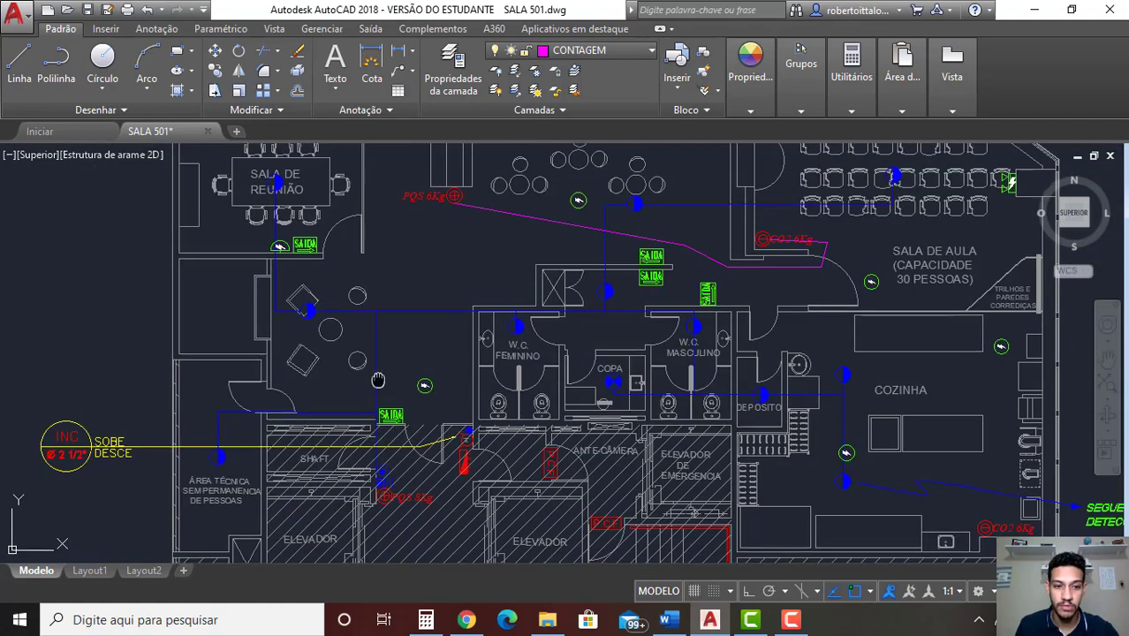
{"action": "middle_click_drag", "start_coordinate": [397, 340], "coordinate": [404, 252]}
{"action": "middle_click_drag", "start_coordinate": [369, 332], "coordinate": [386, 311]}
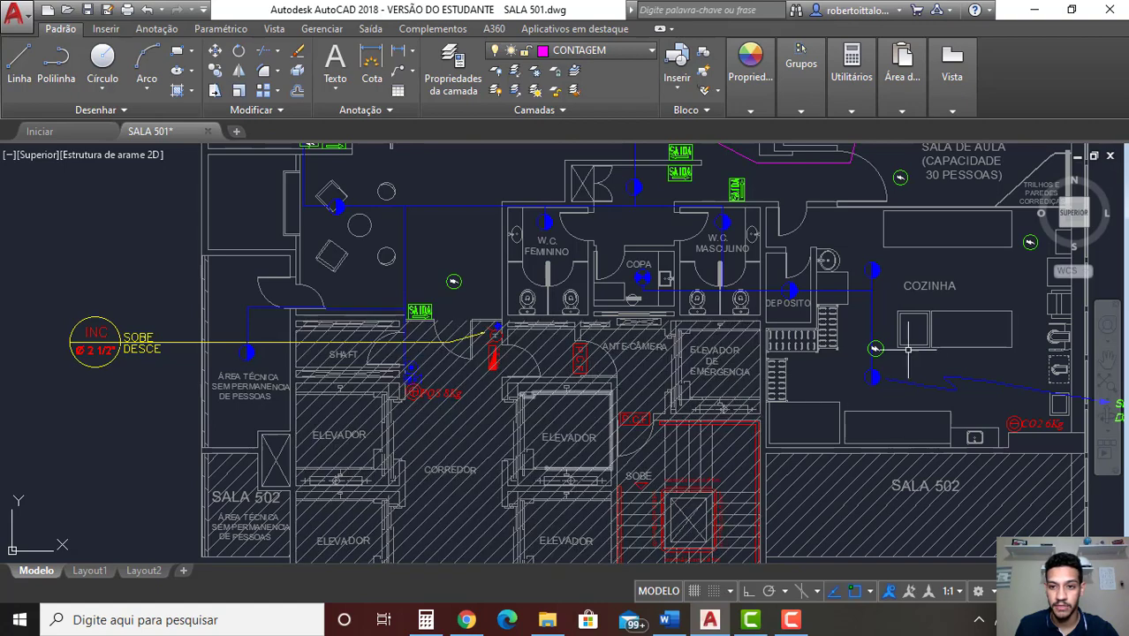
{"action": "middle_click_drag", "start_coordinate": [908, 350], "coordinate": [733, 442]}
{"action": "scroll", "coordinate": [733, 441], "scroll_direction": "up", "scroll_amount": 2}
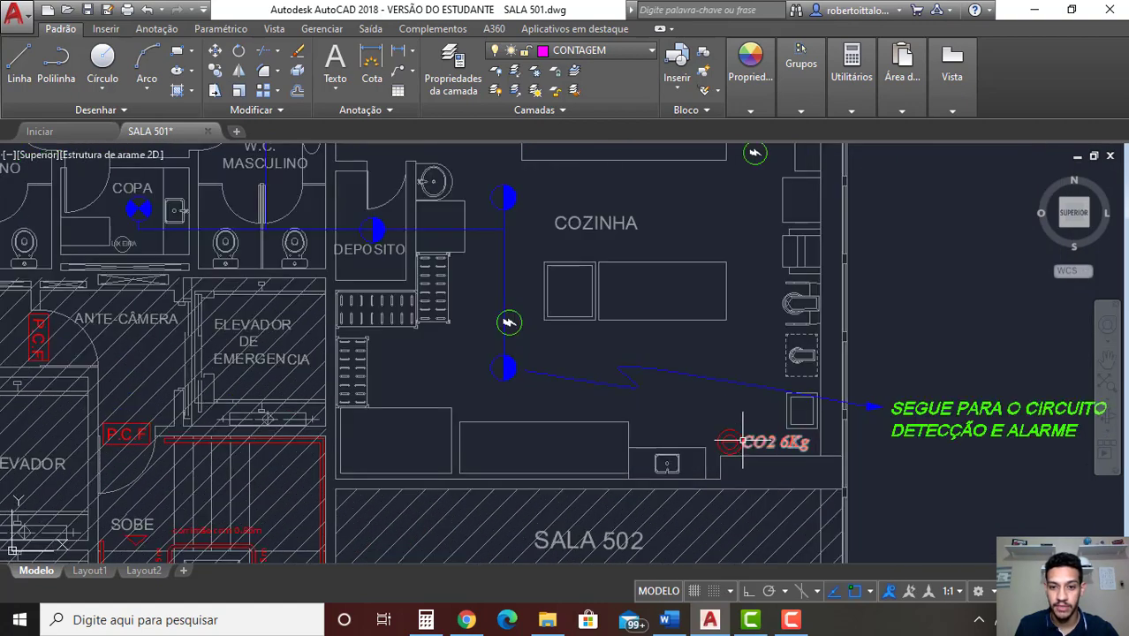
{"action": "scroll", "coordinate": [762, 457], "scroll_direction": "up", "scroll_amount": 4}
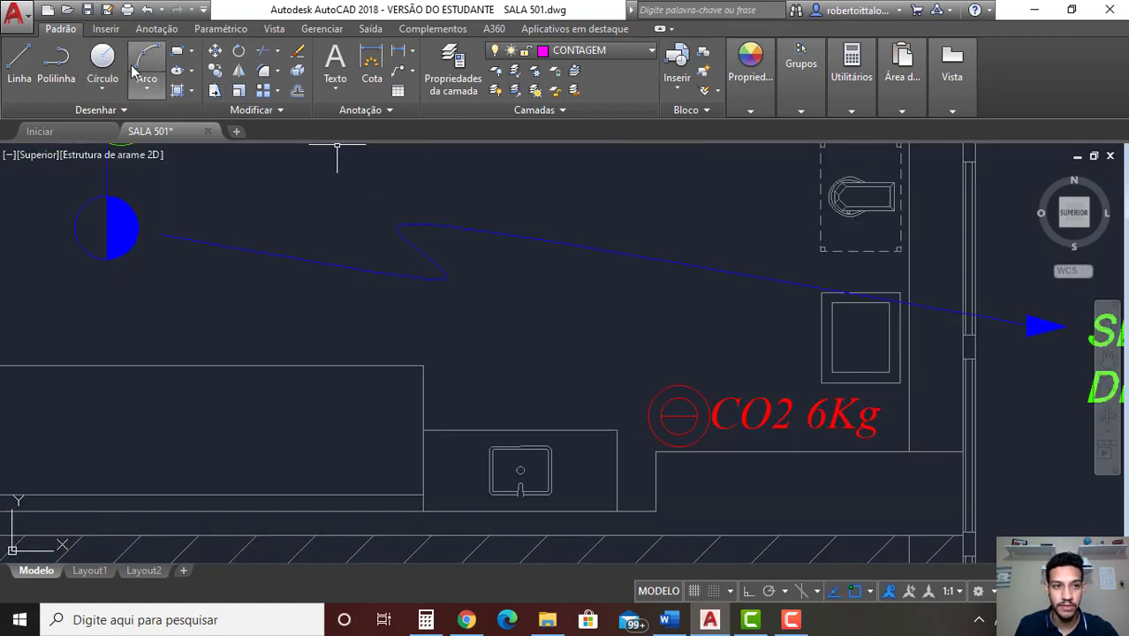
- Start a polyline at the kitchen CO2 6Kg extinguisher with corners inside the kitchen
{"action": "left_click", "coordinate": [59, 60]}
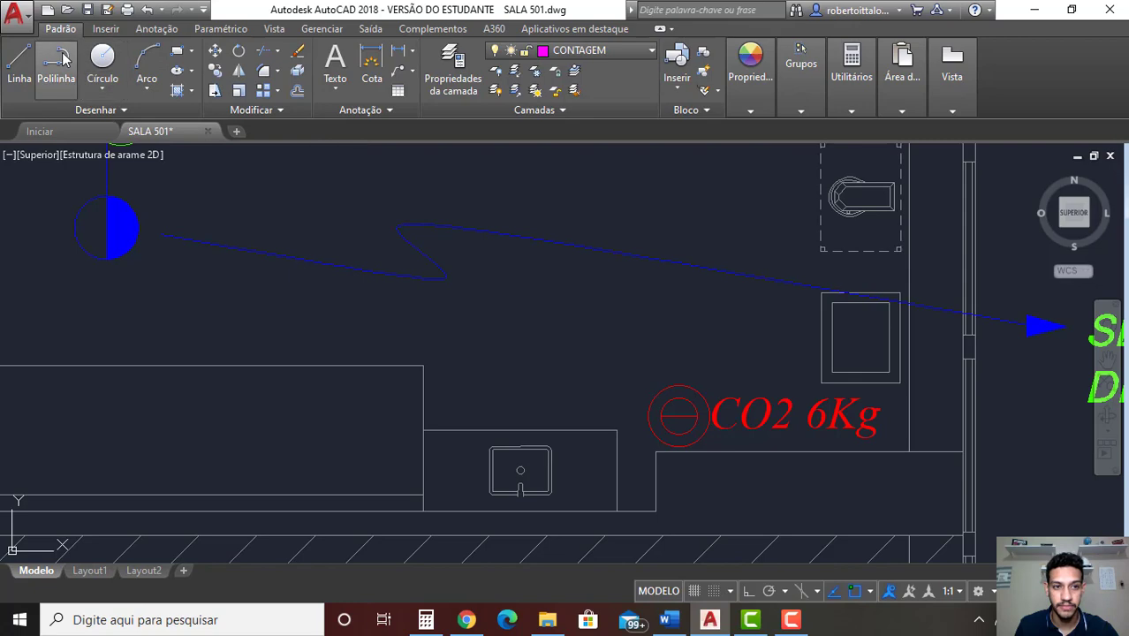
{"action": "left_click", "coordinate": [682, 381]}
{"action": "scroll", "coordinate": [671, 376], "scroll_direction": "down", "scroll_amount": 5}
{"action": "scroll", "coordinate": [618, 344], "scroll_direction": "up", "scroll_amount": 3}
{"action": "scroll", "coordinate": [548, 322], "scroll_direction": "up", "scroll_amount": 4}
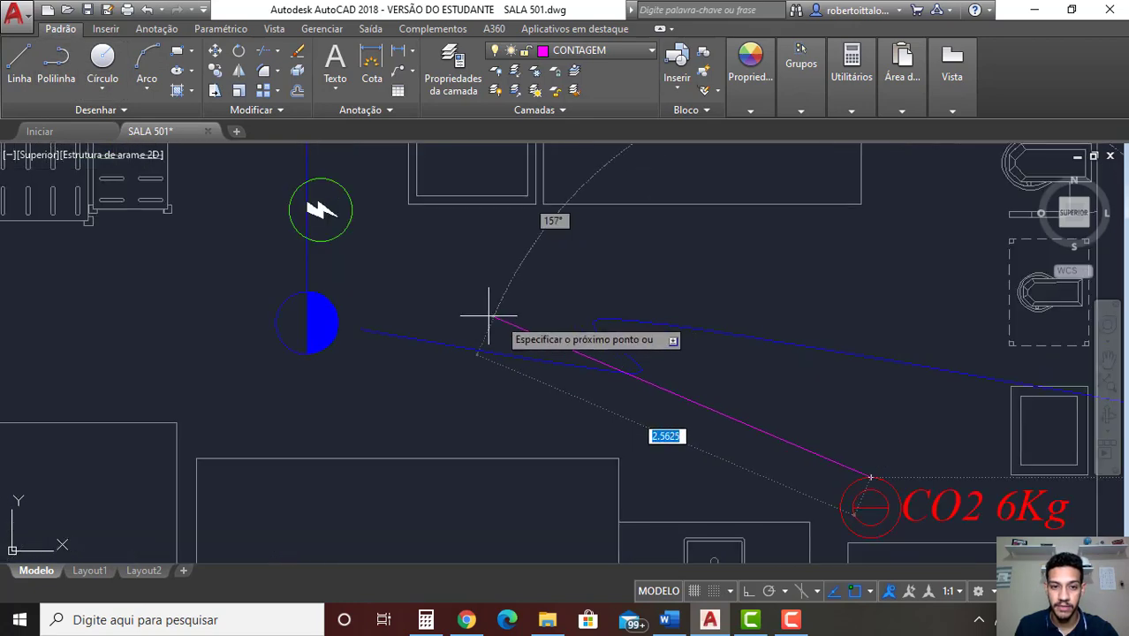
{"action": "scroll", "coordinate": [371, 229], "scroll_direction": "down", "scroll_amount": 2}
{"action": "scroll", "coordinate": [469, 403], "scroll_direction": "down", "scroll_amount": 2}
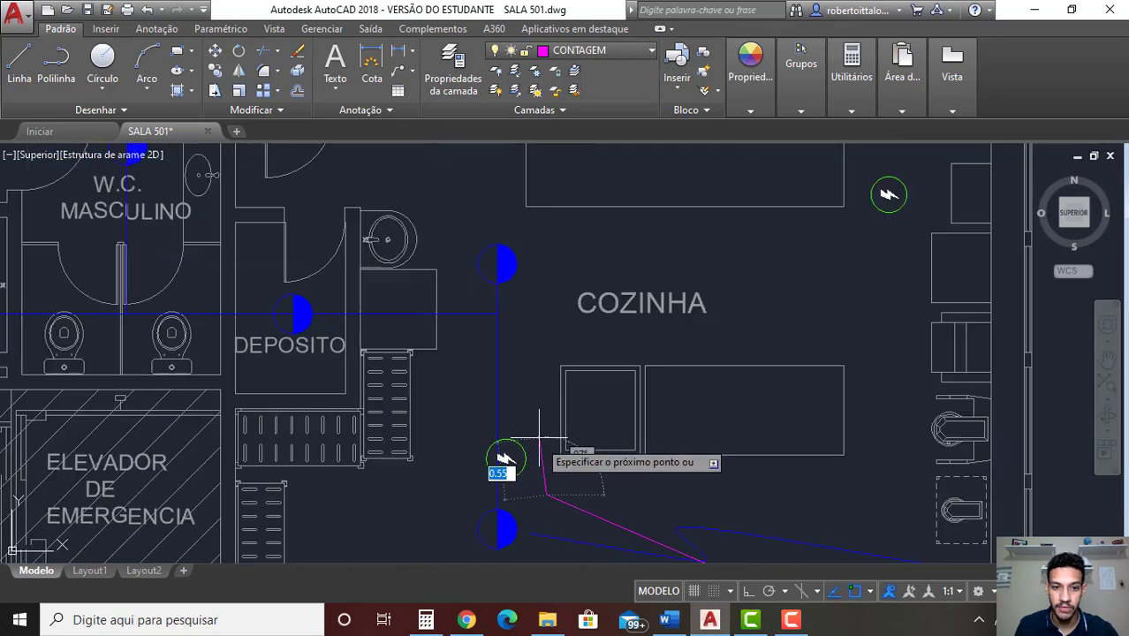
{"action": "left_click", "coordinate": [546, 493]}
{"action": "left_click", "coordinate": [490, 300]}
{"action": "middle_click_drag", "start_coordinate": [490, 300], "coordinate": [558, 520]}
- Continue the route through the classroom doorway and end at the classroom CO2 6Kg extinguisher
{"action": "left_click", "coordinate": [446, 381]}
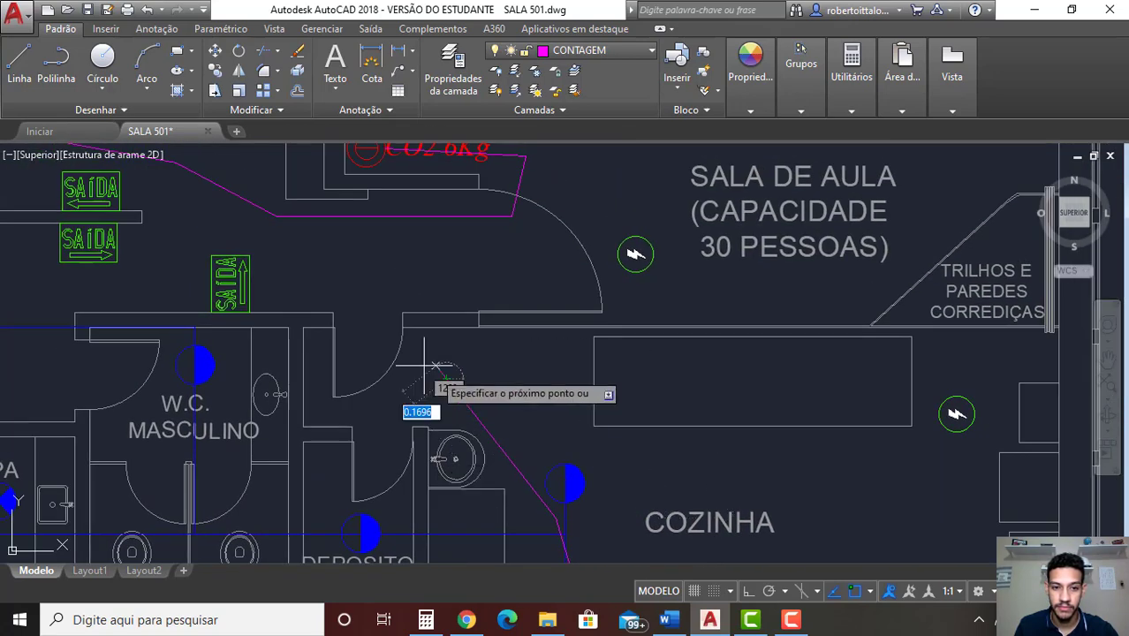
{"action": "left_click", "coordinate": [373, 331]}
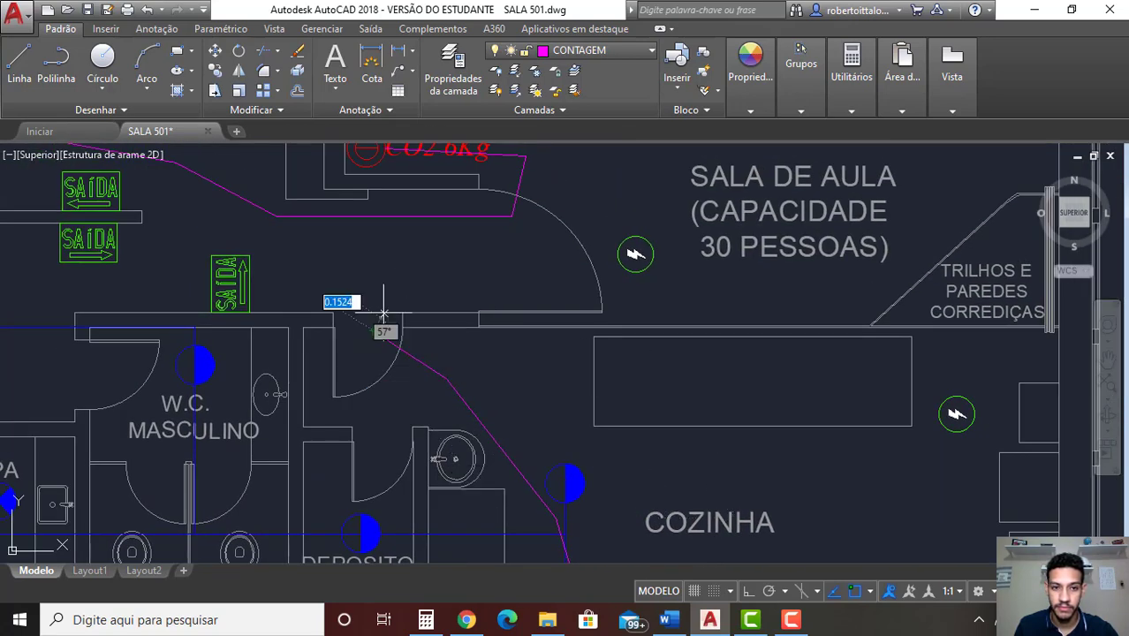
{"action": "left_click", "coordinate": [542, 186]}
{"action": "middle_click_drag", "start_coordinate": [567, 188], "coordinate": [607, 251]}
{"action": "scroll", "coordinate": [608, 252], "scroll_direction": "up", "scroll_amount": 4}
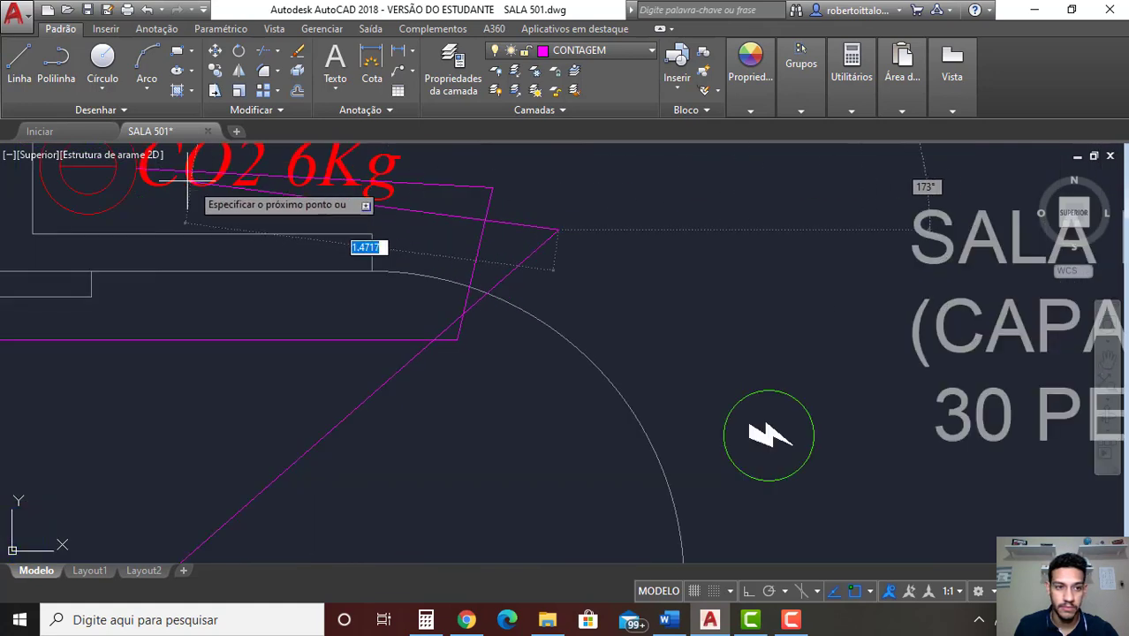
{"action": "left_click", "coordinate": [139, 168]}
{"action": "key", "text": "Return"}
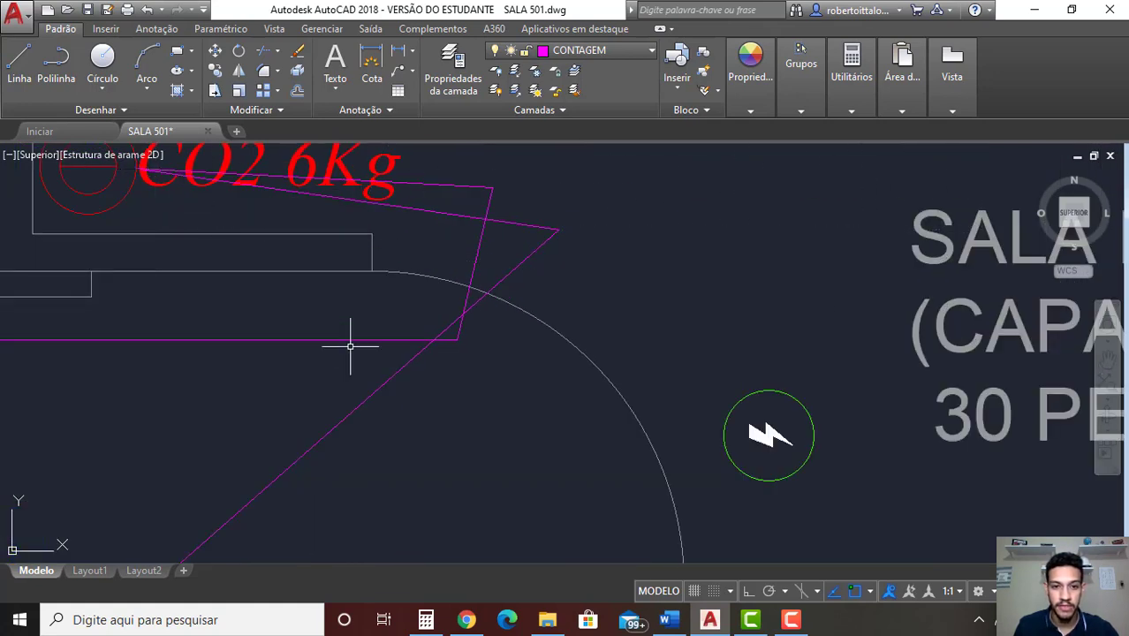
- Select the new kitchen route
{"action": "scroll", "coordinate": [348, 340], "scroll_direction": "down", "scroll_amount": 3}
{"action": "left_click", "coordinate": [375, 384]}
{"action": "left_click", "coordinate": [411, 404]}
{"action": "scroll", "coordinate": [410, 405], "scroll_direction": "down", "scroll_amount": 3}
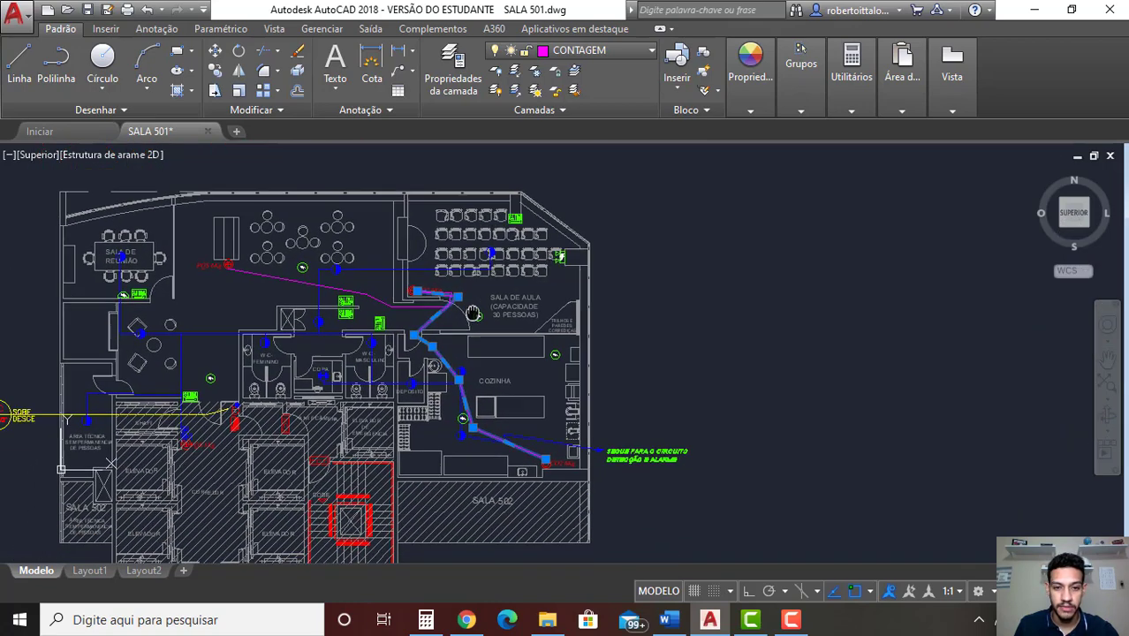
{"action": "middle_click_drag", "start_coordinate": [495, 371], "coordinate": [507, 354]}
{"action": "scroll", "coordinate": [523, 379], "scroll_direction": "up", "scroll_amount": 4}
{"action": "right_click", "coordinate": [471, 313]}
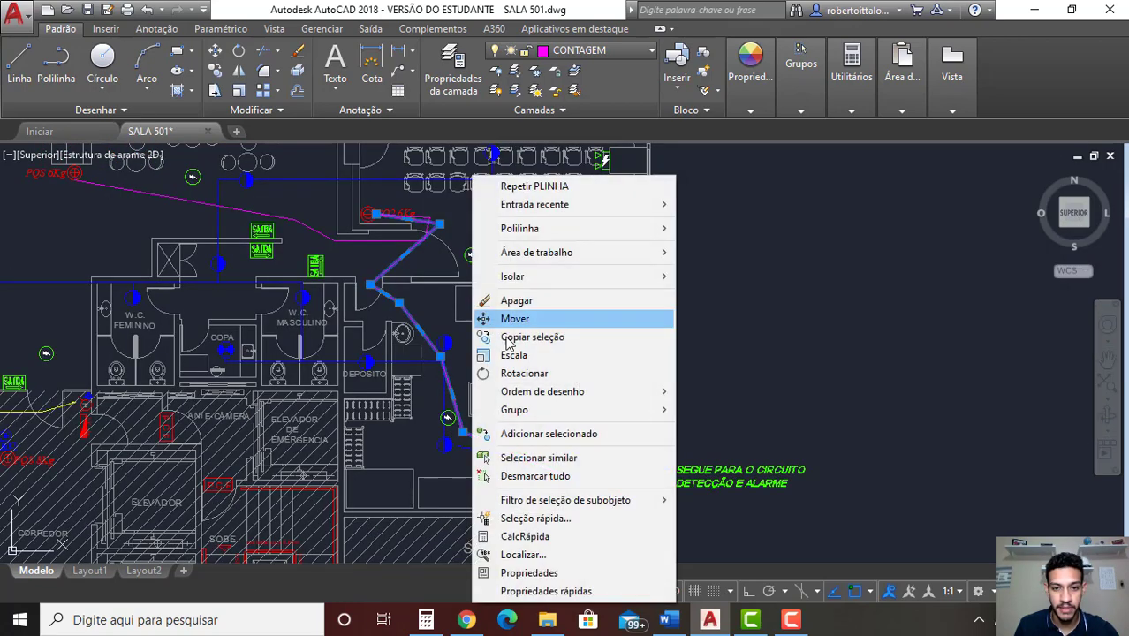
{"action": "left_click", "coordinate": [548, 574]}
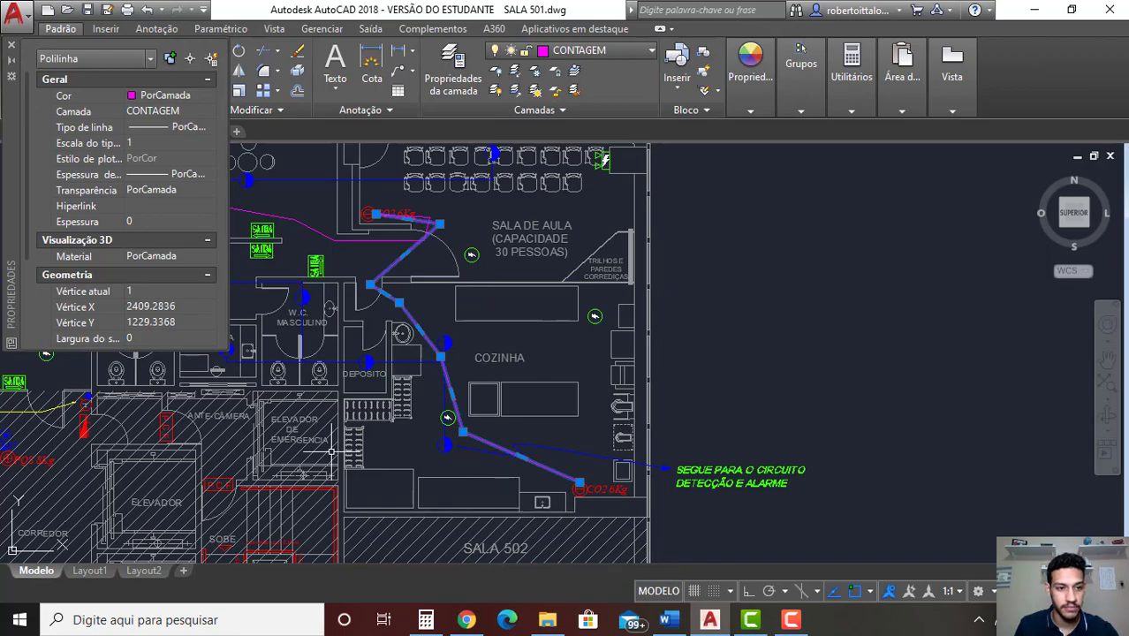
{"action": "scroll", "coordinate": [155, 282], "scroll_direction": "down", "scroll_amount": 5}
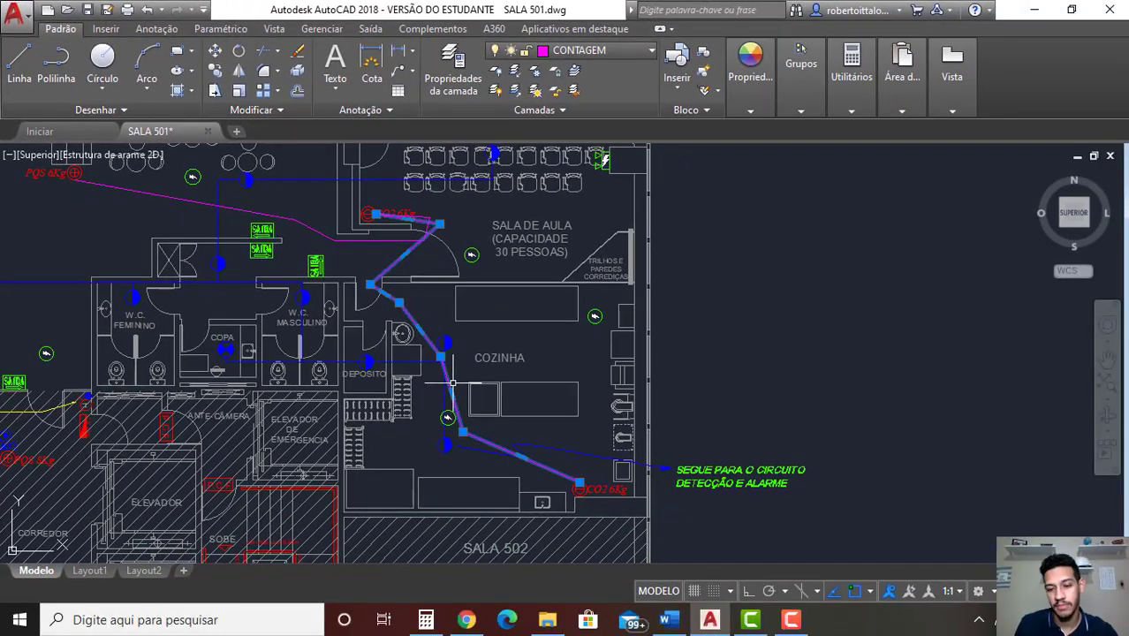
{"action": "key", "text": "Escape"}
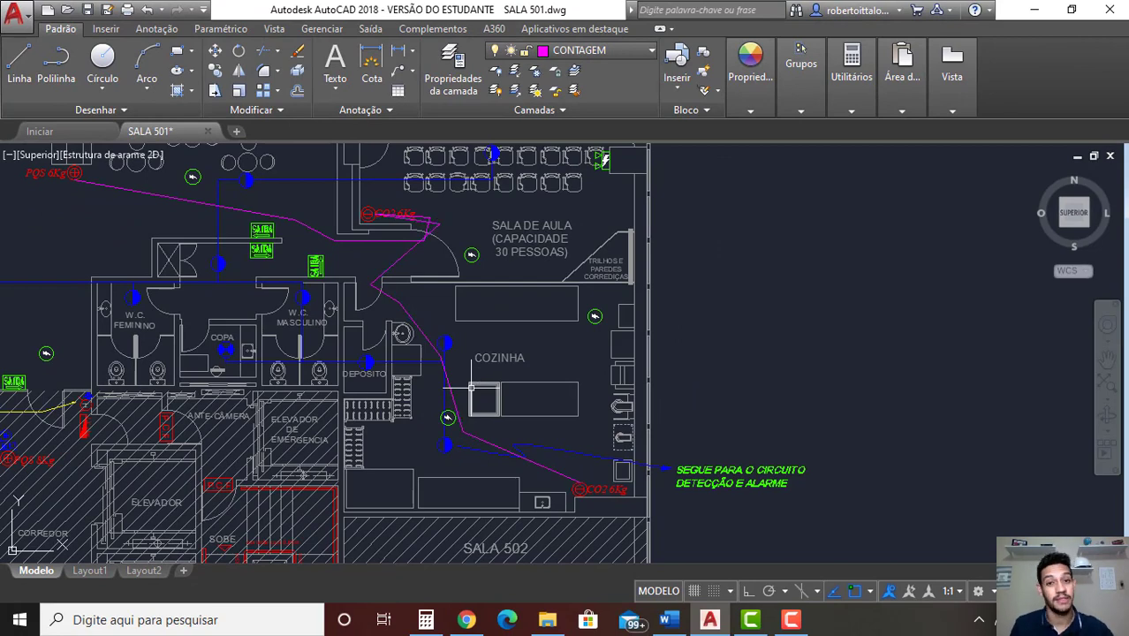
{"action": "scroll", "coordinate": [479, 375], "scroll_direction": "down", "scroll_amount": 5}
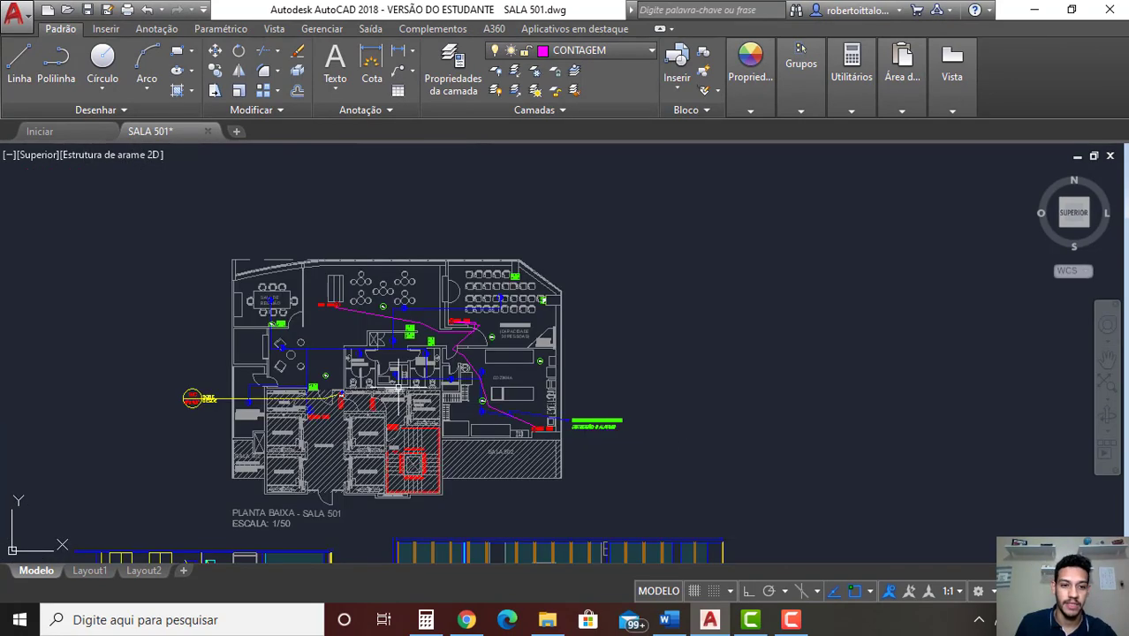
{"action": "scroll", "coordinate": [398, 386], "scroll_direction": "up", "scroll_amount": 2}
{"action": "scroll", "coordinate": [397, 386], "scroll_direction": "up", "scroll_amount": 2}
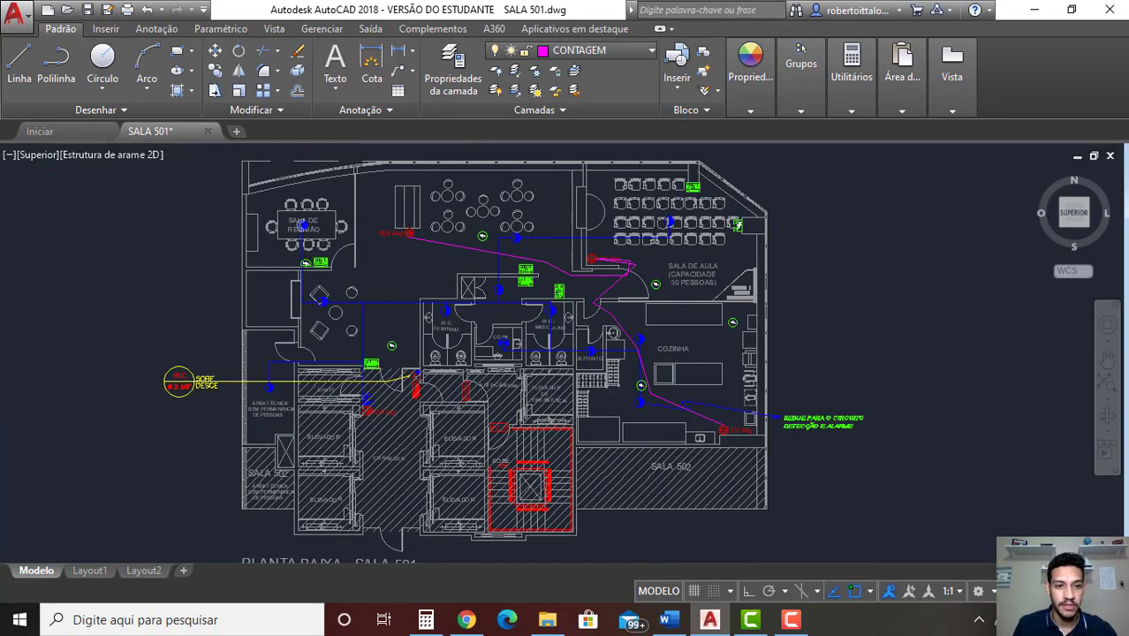
{"action": "scroll", "coordinate": [304, 220], "scroll_direction": "up", "scroll_amount": 4}
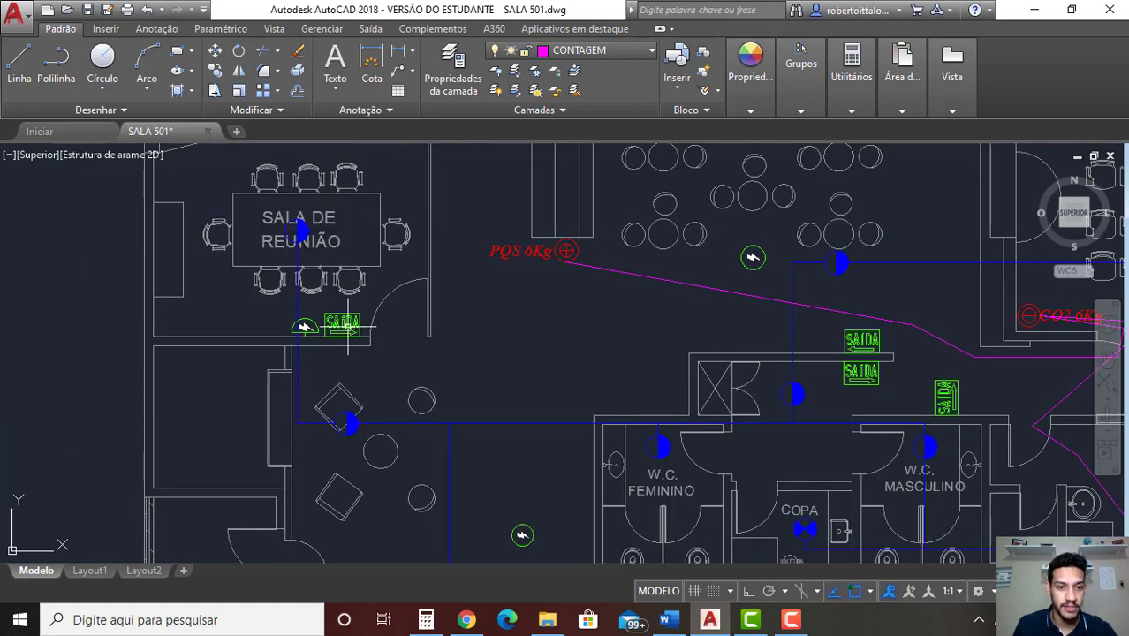
{"action": "middle_click_drag", "start_coordinate": [466, 411], "coordinate": [274, 270]}
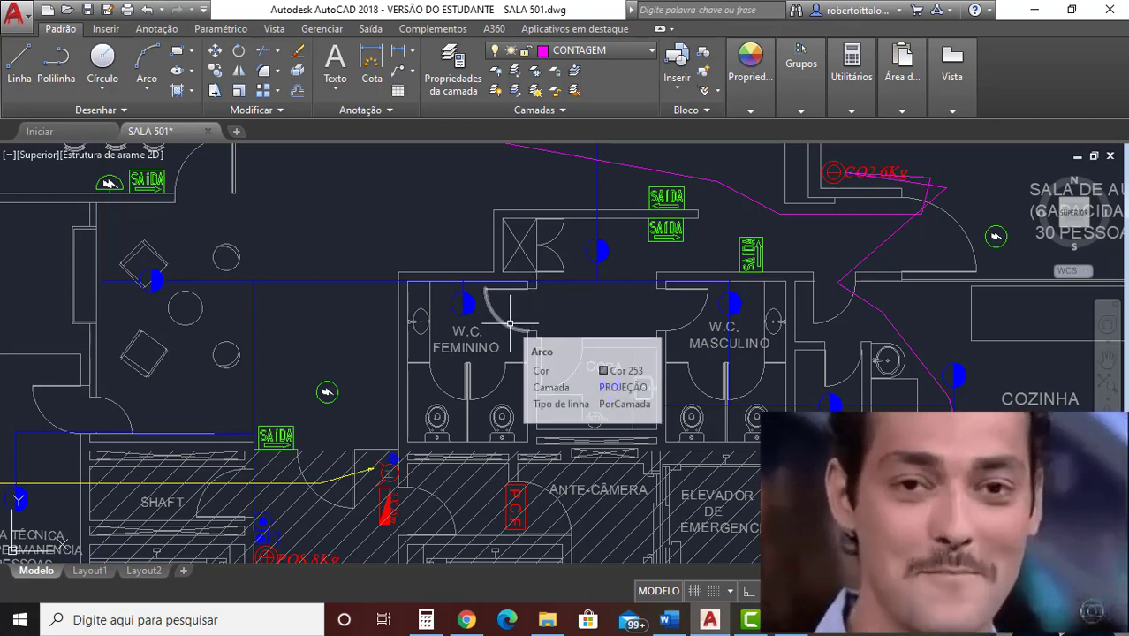
{"action": "middle_click_drag", "start_coordinate": [509, 323], "coordinate": [504, 285]}
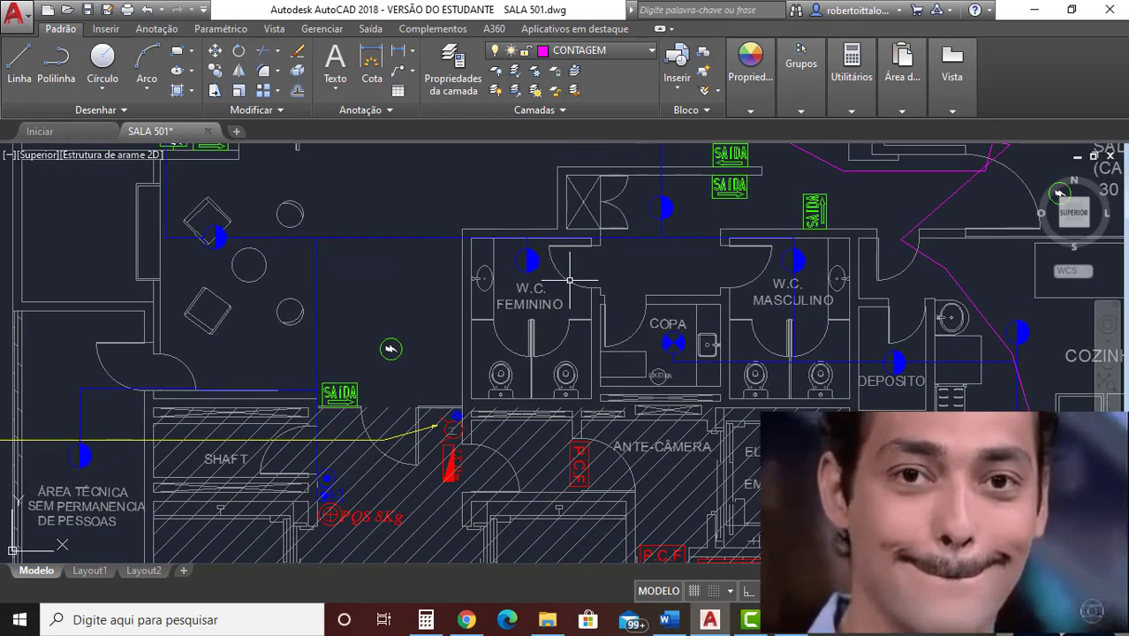
{"action": "scroll", "coordinate": [581, 306], "scroll_direction": "up", "scroll_amount": 3}
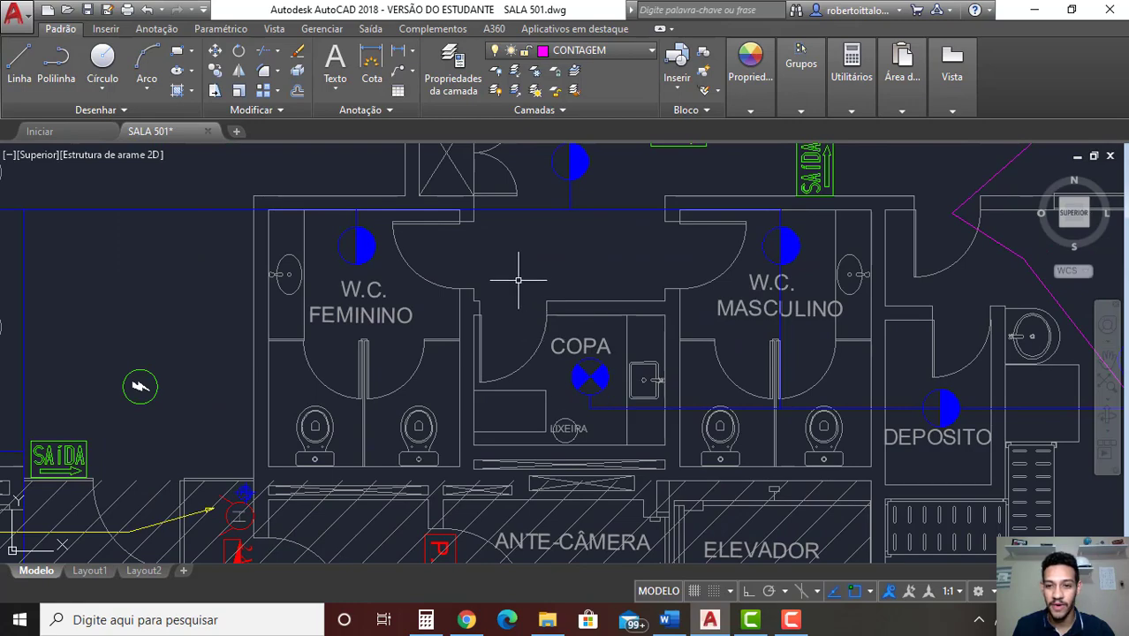
{"action": "scroll", "coordinate": [528, 287], "scroll_direction": "down", "scroll_amount": 2}
{"action": "scroll", "coordinate": [528, 287], "scroll_direction": "down", "scroll_amount": 2}
{"action": "middle_click_drag", "start_coordinate": [389, 353], "coordinate": [602, 364]}
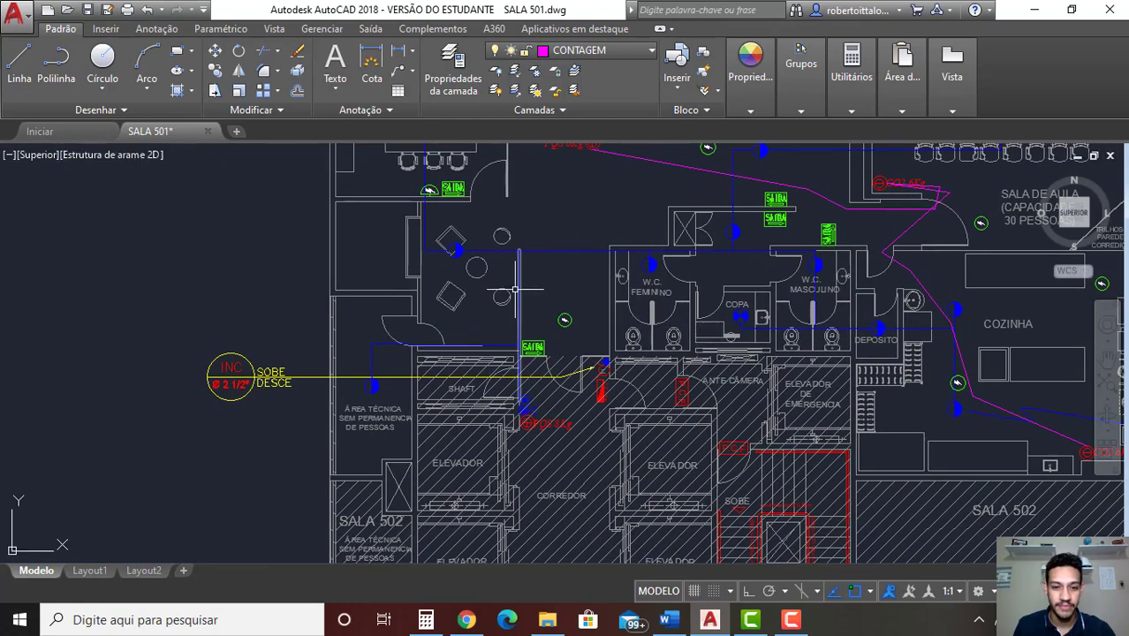
{"action": "mouse_move", "coordinate": [717, 318]}
{"action": "middle_mouse_down"}
{"action": "mouse_move", "coordinate": [724, 397]}
{"action": "mouse_move", "coordinate": [733, 314]}
{"action": "middle_mouse_up"}
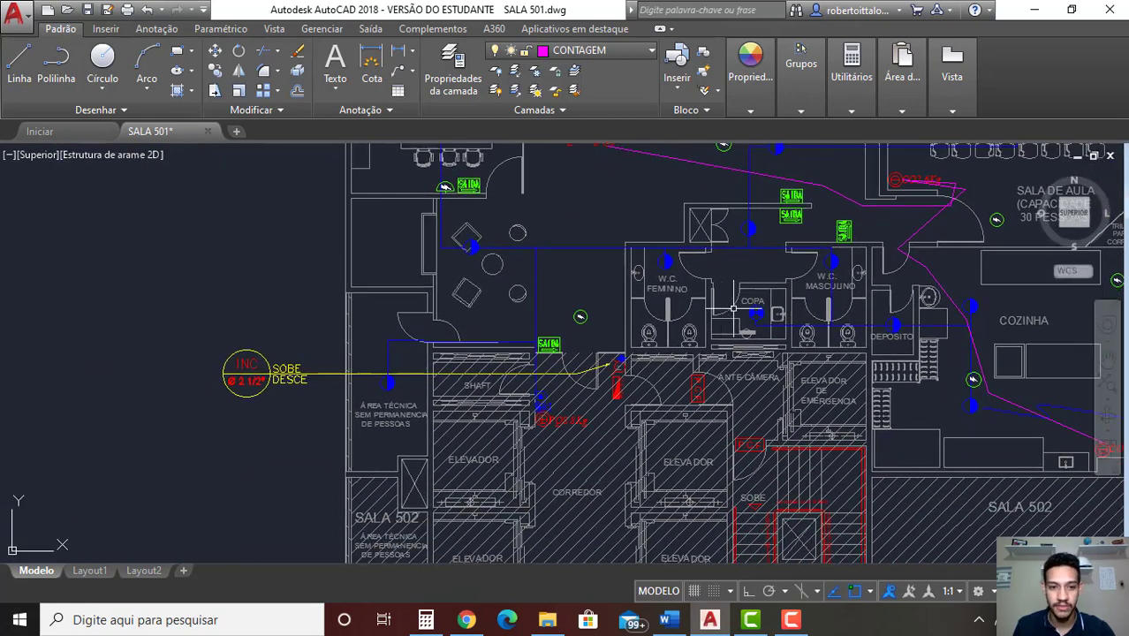
{"action": "scroll", "coordinate": [574, 314], "scroll_direction": "down", "scroll_amount": 3}
{"action": "scroll", "coordinate": [575, 314], "scroll_direction": "up", "scroll_amount": 3}
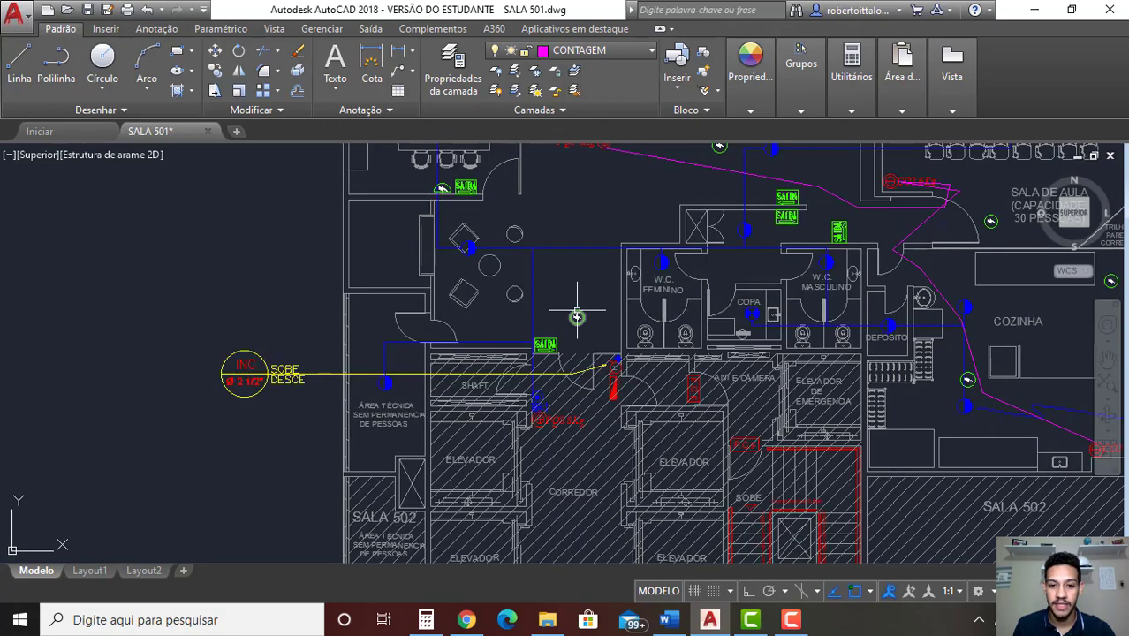
{"action": "scroll", "coordinate": [596, 413], "scroll_direction": "up", "scroll_amount": 3}
{"action": "middle_click_drag", "start_coordinate": [593, 416], "coordinate": [562, 266]}
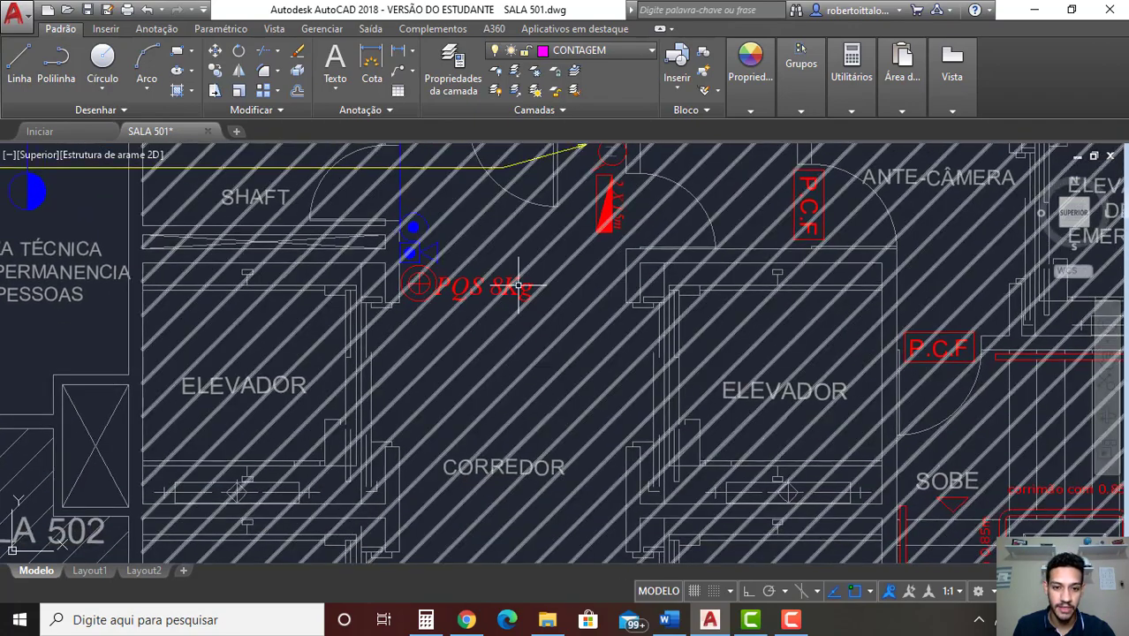
{"action": "scroll", "coordinate": [441, 283], "scroll_direction": "down", "scroll_amount": 3}
{"action": "scroll", "coordinate": [444, 265], "scroll_direction": "down", "scroll_amount": 2}
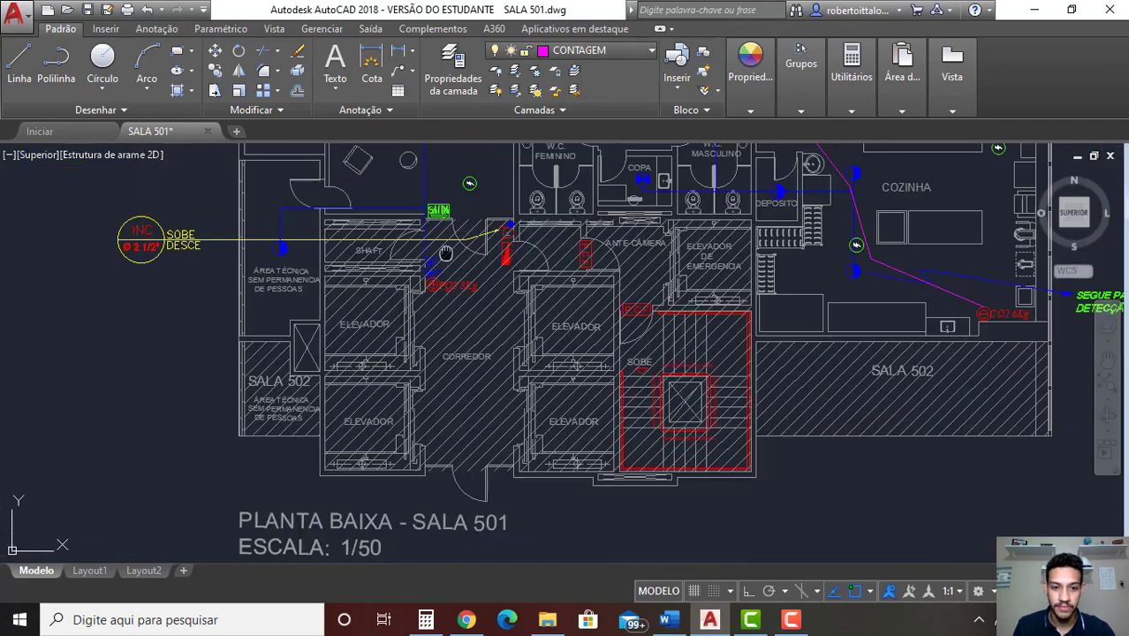
{"action": "middle_click_drag", "start_coordinate": [446, 254], "coordinate": [434, 255]}
{"action": "scroll", "coordinate": [471, 305], "scroll_direction": "up", "scroll_amount": 2}
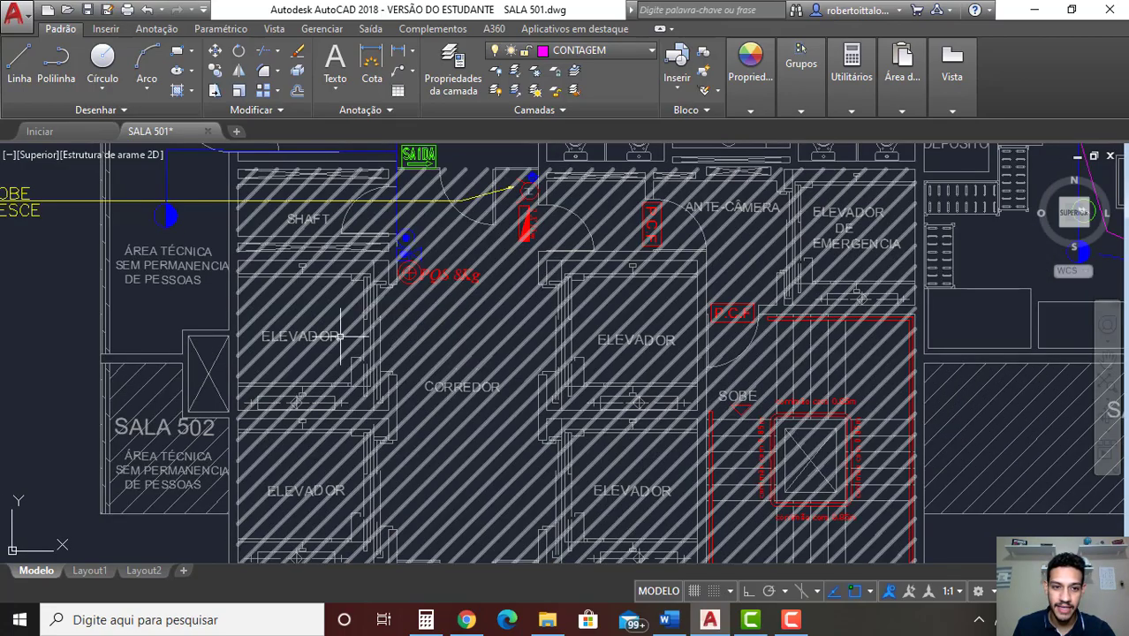
{"action": "scroll", "coordinate": [540, 377], "scroll_direction": "down", "scroll_amount": 2}
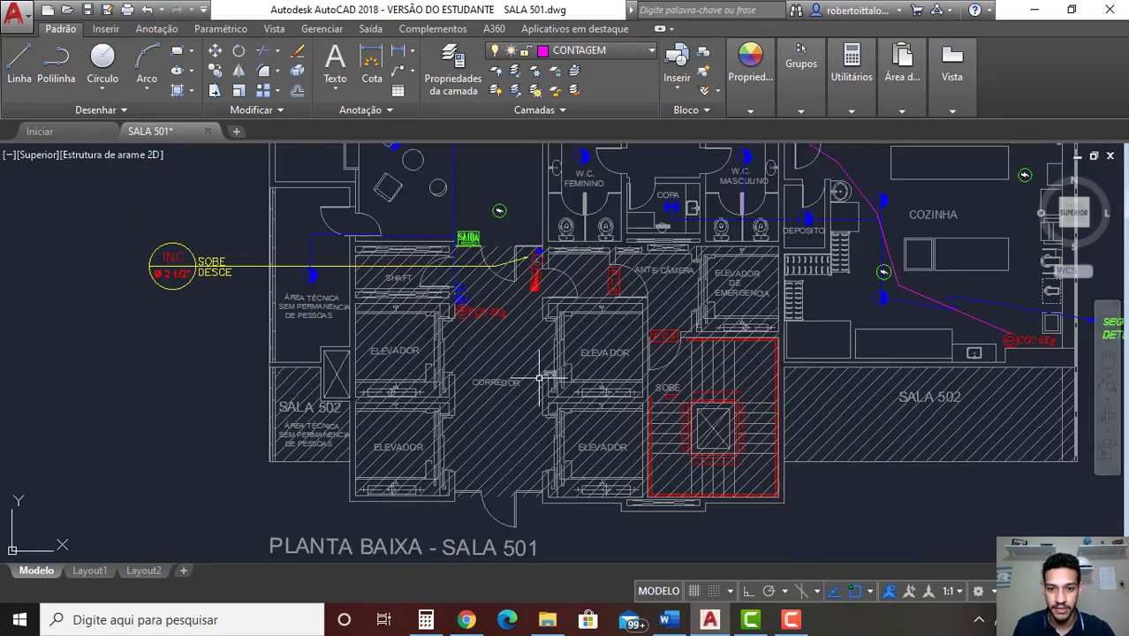
{"action": "middle_click_drag", "start_coordinate": [540, 378], "coordinate": [476, 328]}
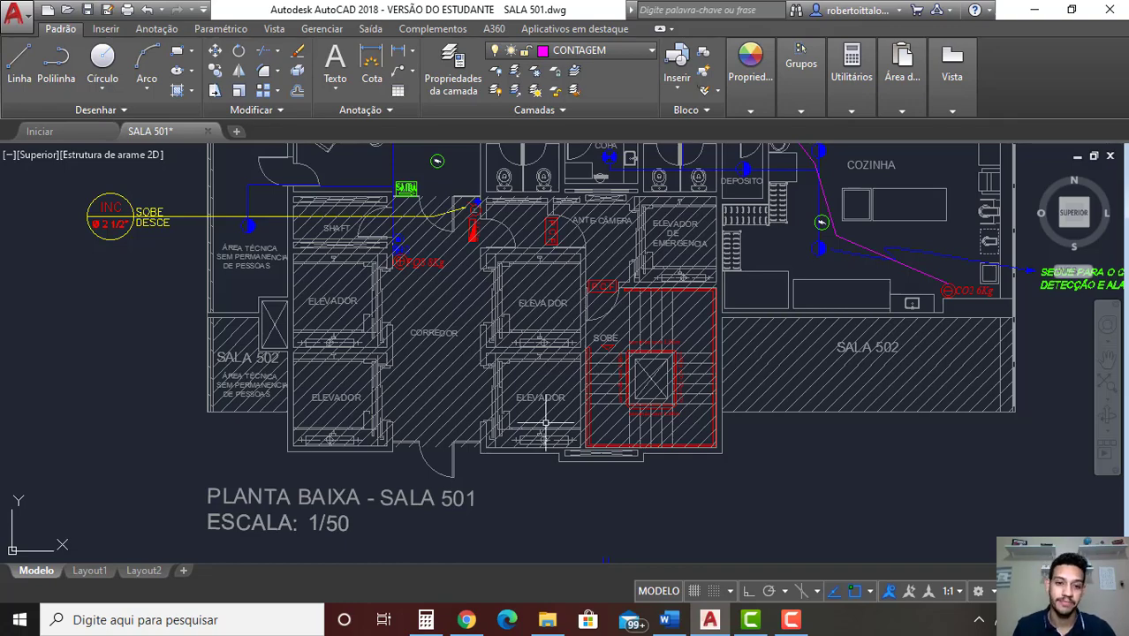
{"action": "scroll", "coordinate": [545, 424], "scroll_direction": "down", "scroll_amount": 1}
{"action": "scroll", "coordinate": [545, 424], "scroll_direction": "down", "scroll_amount": 2}
{"action": "scroll", "coordinate": [545, 424], "scroll_direction": "down", "scroll_amount": 4}
{"action": "scroll", "coordinate": [577, 298], "scroll_direction": "up", "scroll_amount": 4}
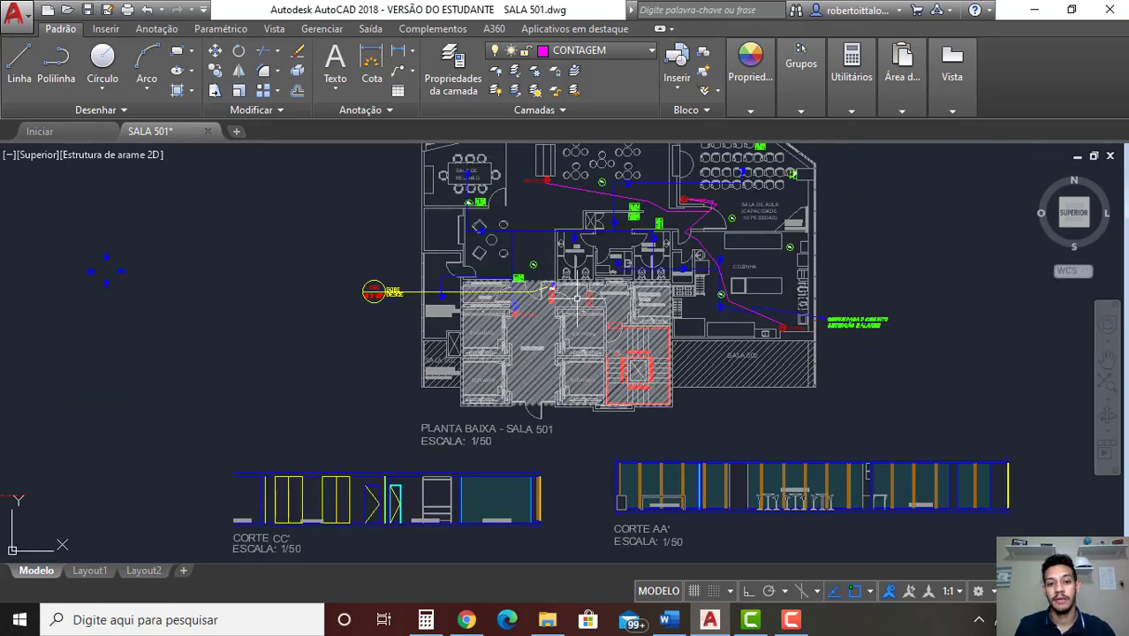
{"action": "scroll", "coordinate": [577, 298], "scroll_direction": "up", "scroll_amount": 4}
{"action": "scroll", "coordinate": [549, 386], "scroll_direction": "up", "scroll_amount": 2}
{"action": "scroll", "coordinate": [537, 370], "scroll_direction": "down", "scroll_amount": 2}
{"action": "scroll", "coordinate": [528, 360], "scroll_direction": "down", "scroll_amount": 1}
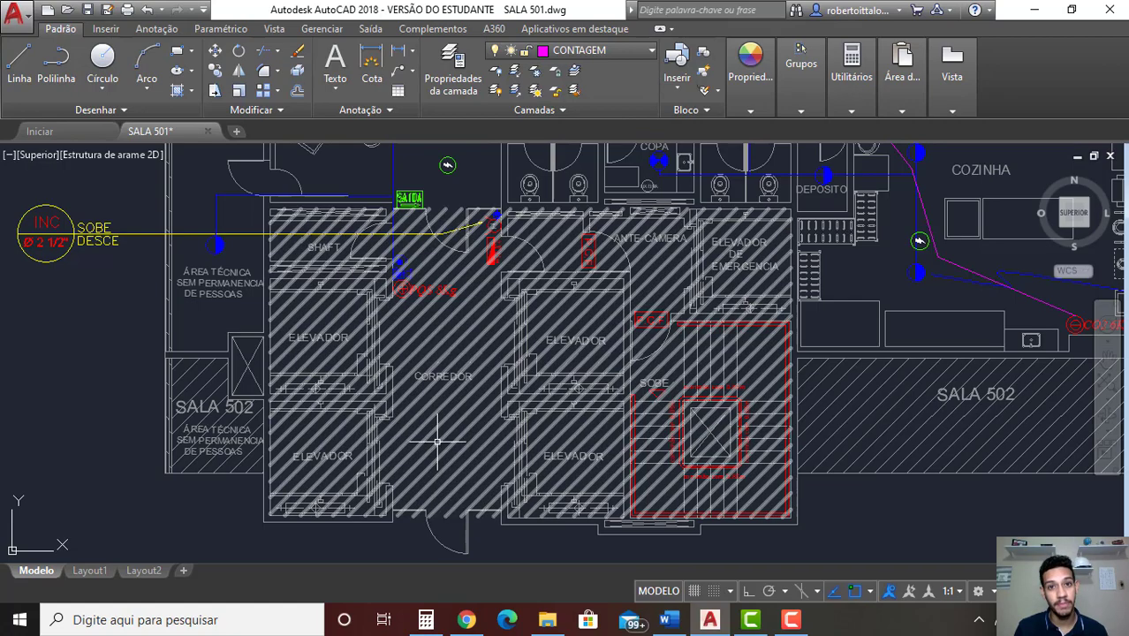
{"action": "scroll", "coordinate": [602, 260], "scroll_direction": "up", "scroll_amount": 2}
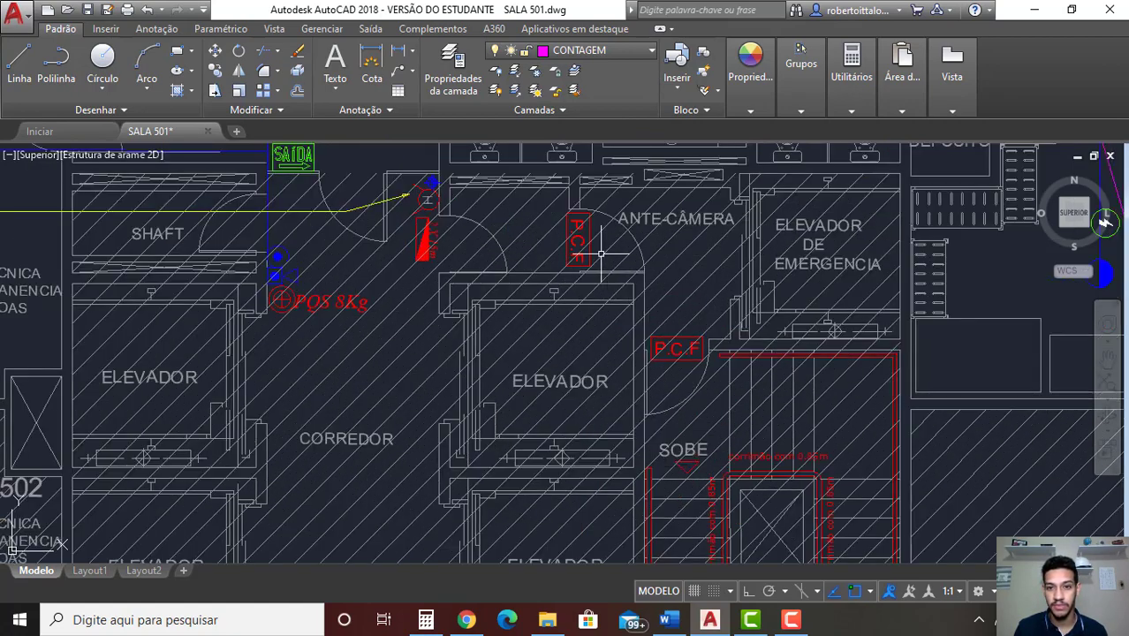
{"action": "middle_click_drag", "start_coordinate": [600, 254], "coordinate": [588, 208]}
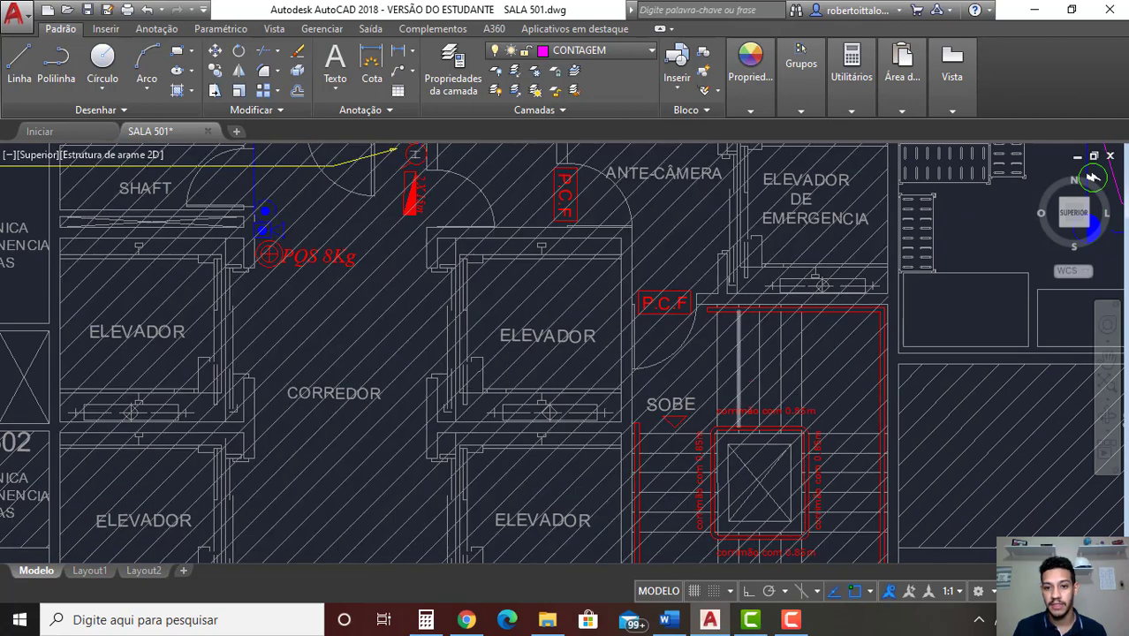
{"action": "scroll", "coordinate": [742, 397], "scroll_direction": "up", "scroll_amount": 2}
{"action": "scroll", "coordinate": [580, 335], "scroll_direction": "down", "scroll_amount": 4}
{"action": "scroll", "coordinate": [548, 340], "scroll_direction": "up", "scroll_amount": 2}
{"action": "middle_click_drag", "start_coordinate": [548, 340], "coordinate": [599, 384]}
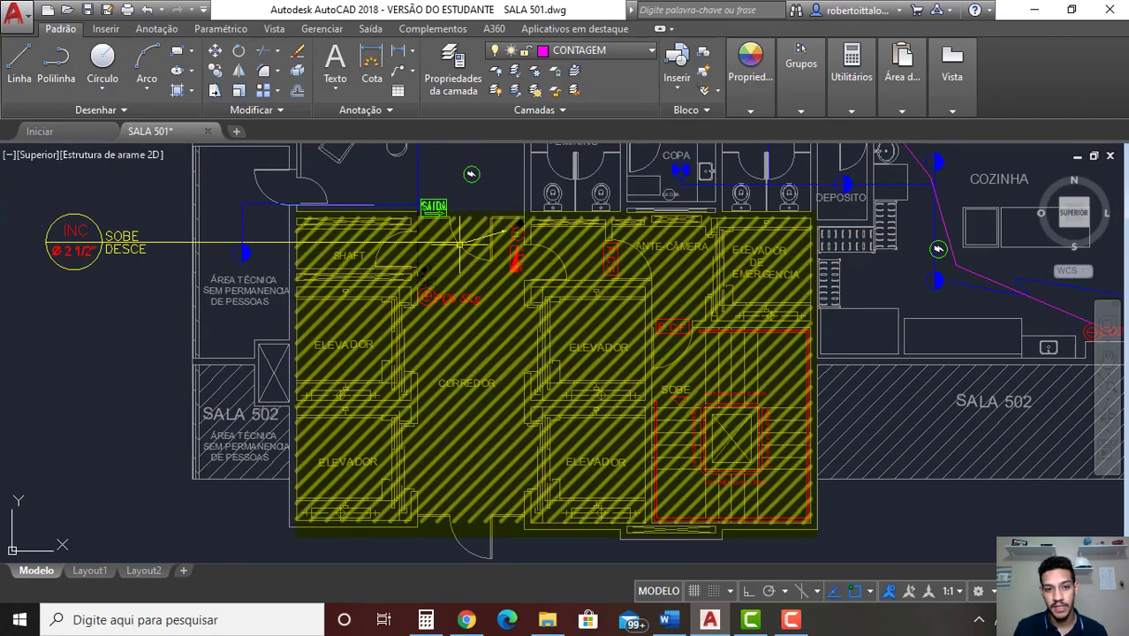
{"action": "left_click", "coordinate": [535, 334]}
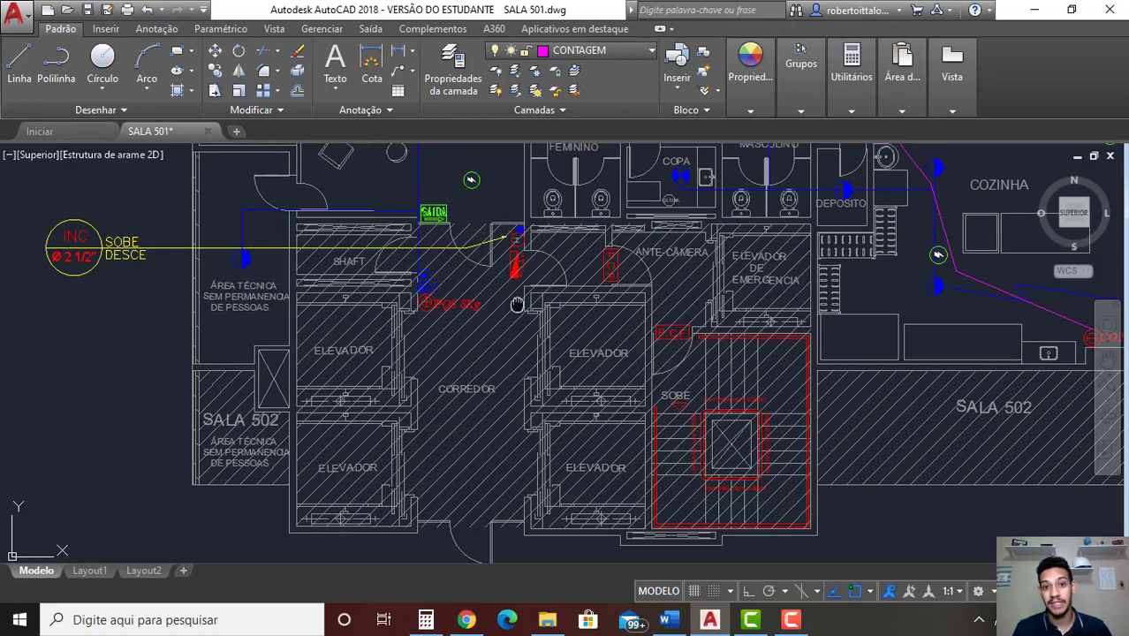
{"action": "scroll", "coordinate": [491, 358], "scroll_direction": "down", "scroll_amount": 2}
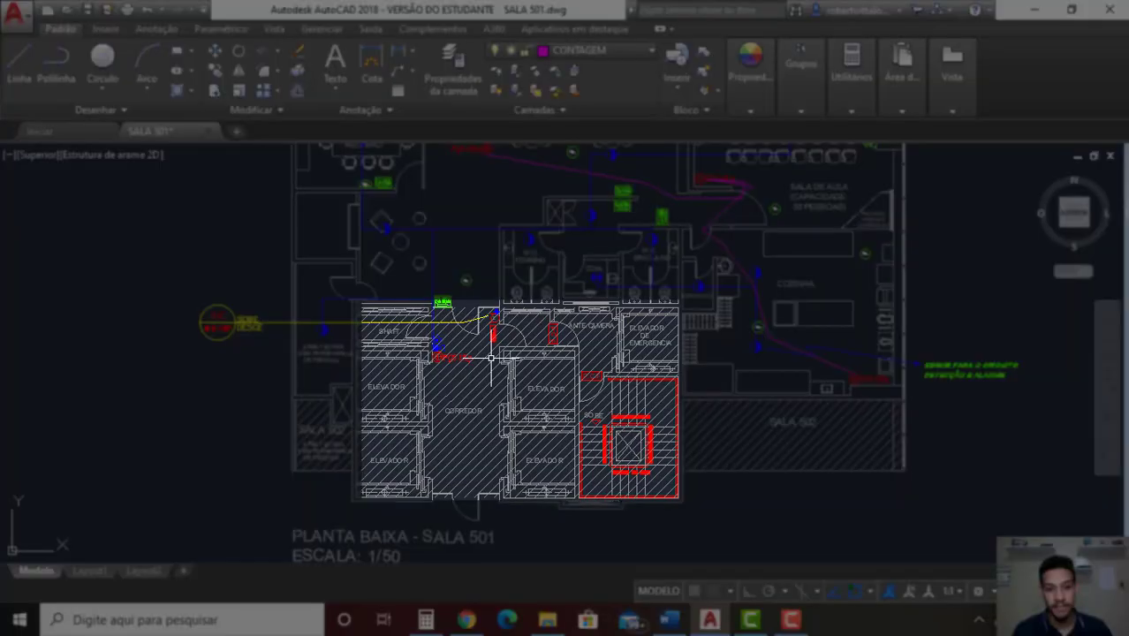
{"action": "middle_click_drag", "start_coordinate": [496, 348], "coordinate": [500, 362]}
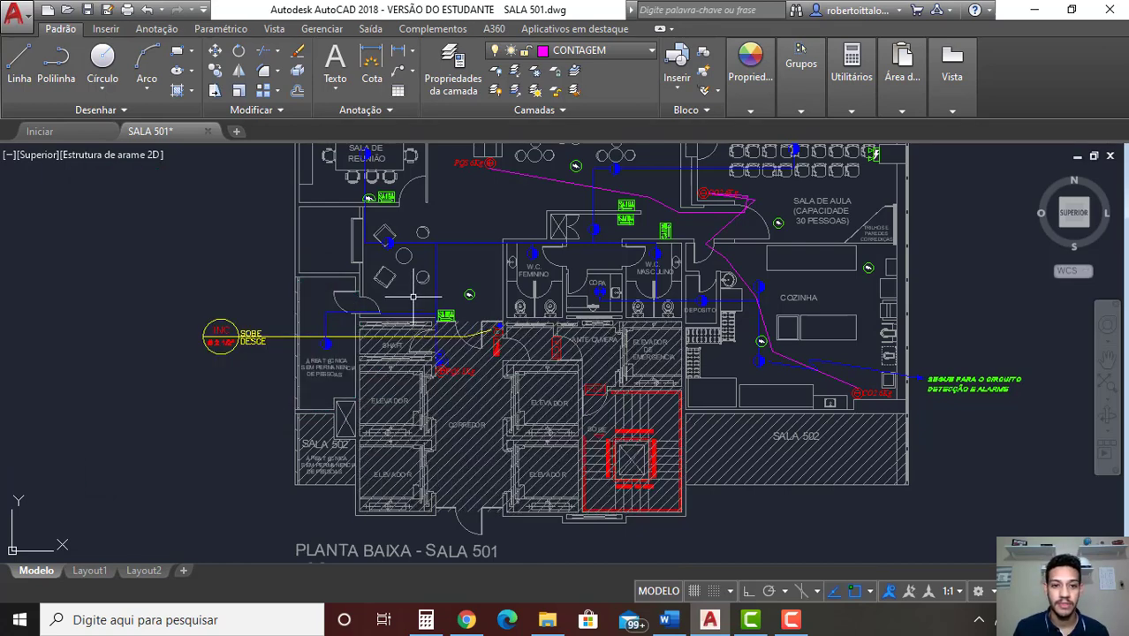
{"action": "middle_click_drag", "start_coordinate": [418, 285], "coordinate": [432, 316]}
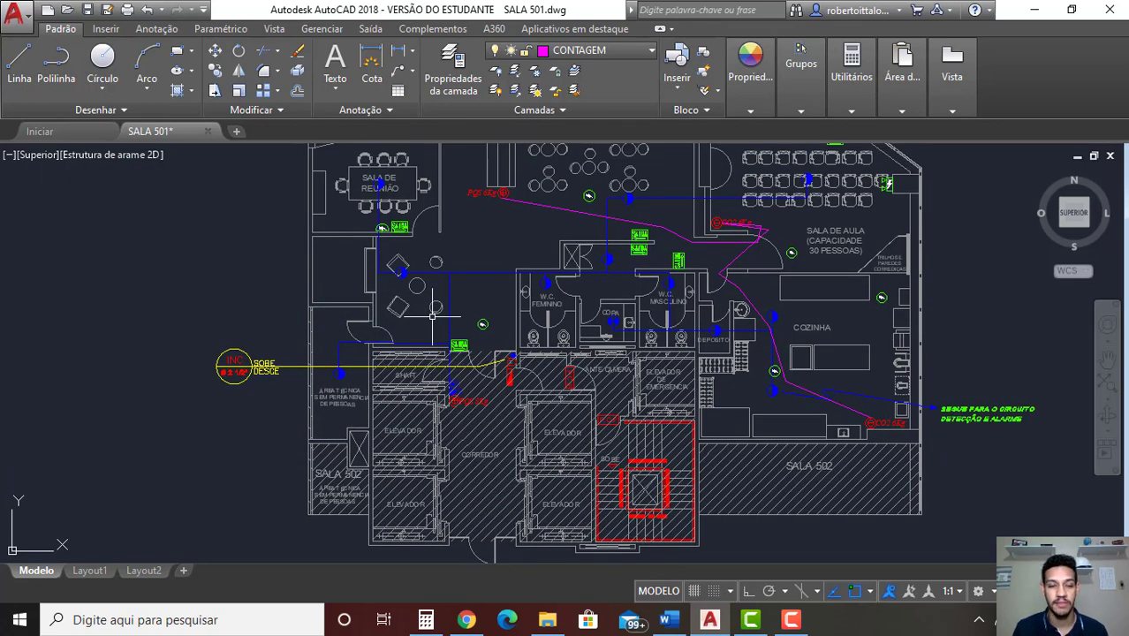
{"action": "middle_click_drag", "start_coordinate": [412, 321], "coordinate": [426, 362]}
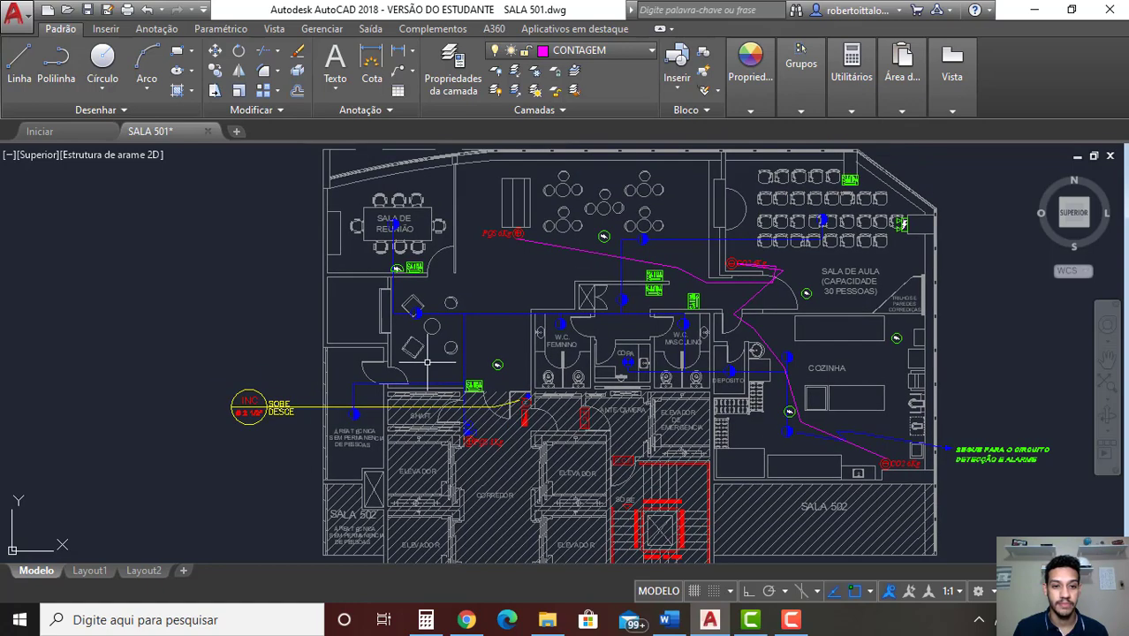
{"action": "scroll", "coordinate": [426, 362], "scroll_direction": "up", "scroll_amount": 2}
{"action": "mouse_move", "coordinate": [334, 335]}
{"action": "middle_mouse_down"}
{"action": "mouse_move", "coordinate": [349, 290]}
{"action": "mouse_move", "coordinate": [345, 238]}
{"action": "middle_mouse_up"}
{"action": "scroll", "coordinate": [326, 397], "scroll_direction": "up", "scroll_amount": 2}
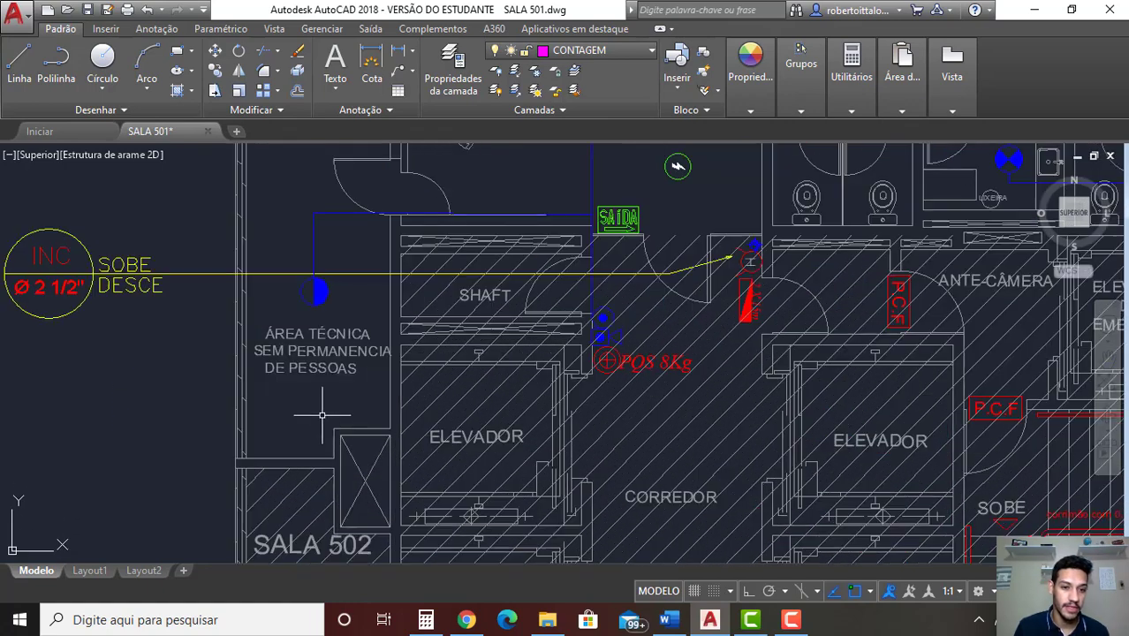
{"action": "scroll", "coordinate": [300, 371], "scroll_direction": "up", "scroll_amount": 2}
{"action": "scroll", "coordinate": [283, 339], "scroll_direction": "down", "scroll_amount": 5}
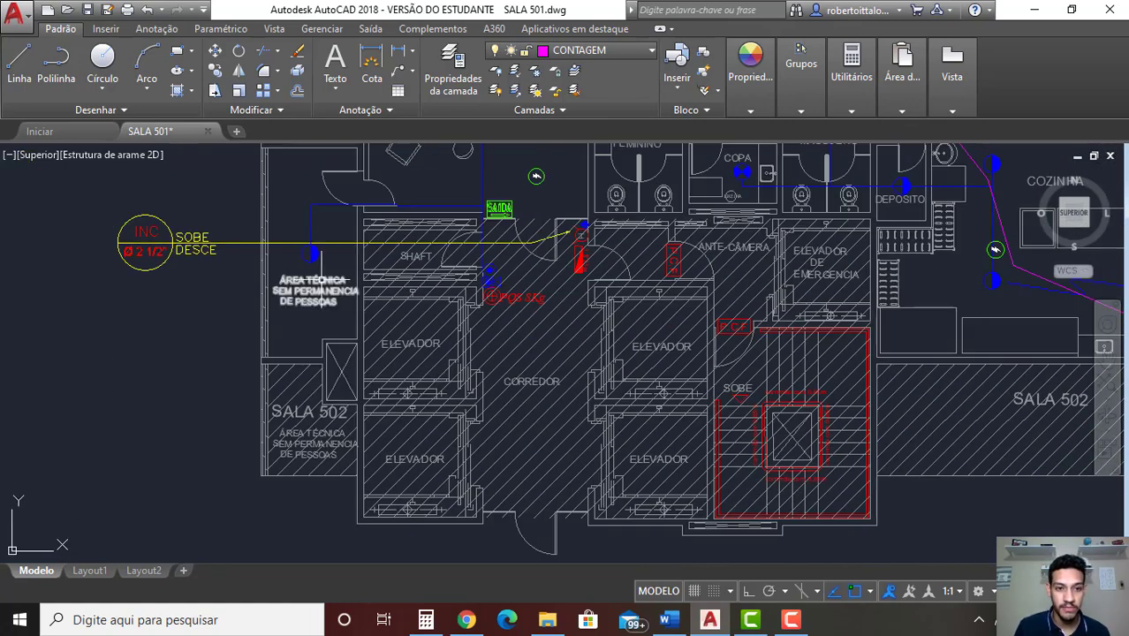
{"action": "scroll", "coordinate": [292, 343], "scroll_direction": "up", "scroll_amount": 1}
{"action": "scroll", "coordinate": [302, 347], "scroll_direction": "up", "scroll_amount": 3}
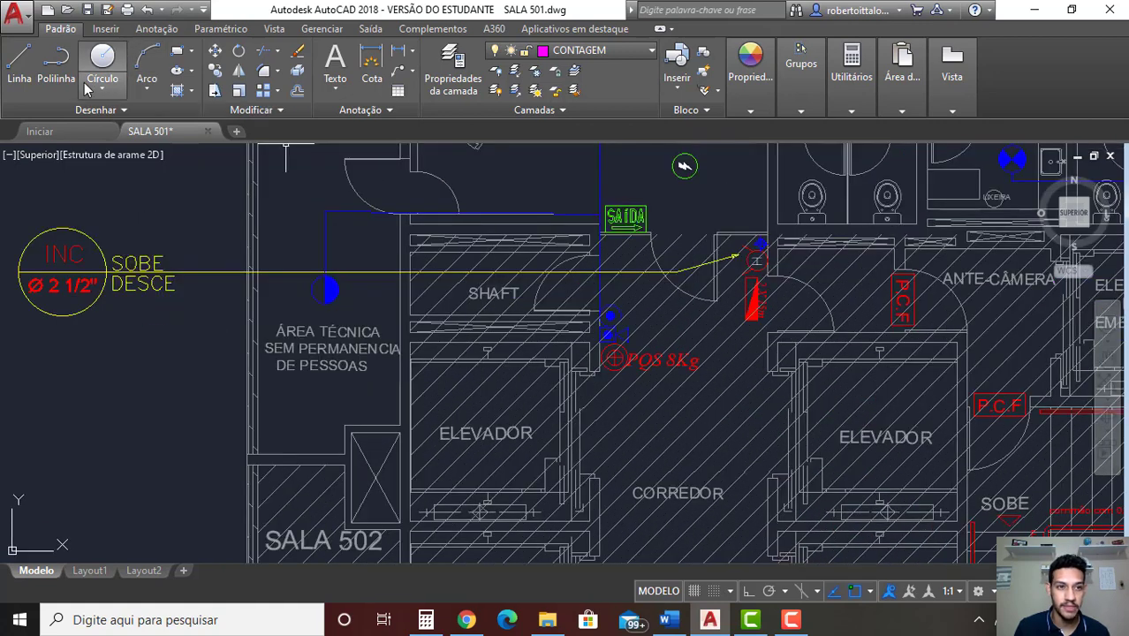
- Start a polyline at the Área Técnica wall corner and fix its first bend
{"action": "left_click", "coordinate": [19, 66]}
{"action": "scroll", "coordinate": [262, 459], "scroll_direction": "up", "scroll_amount": 5}
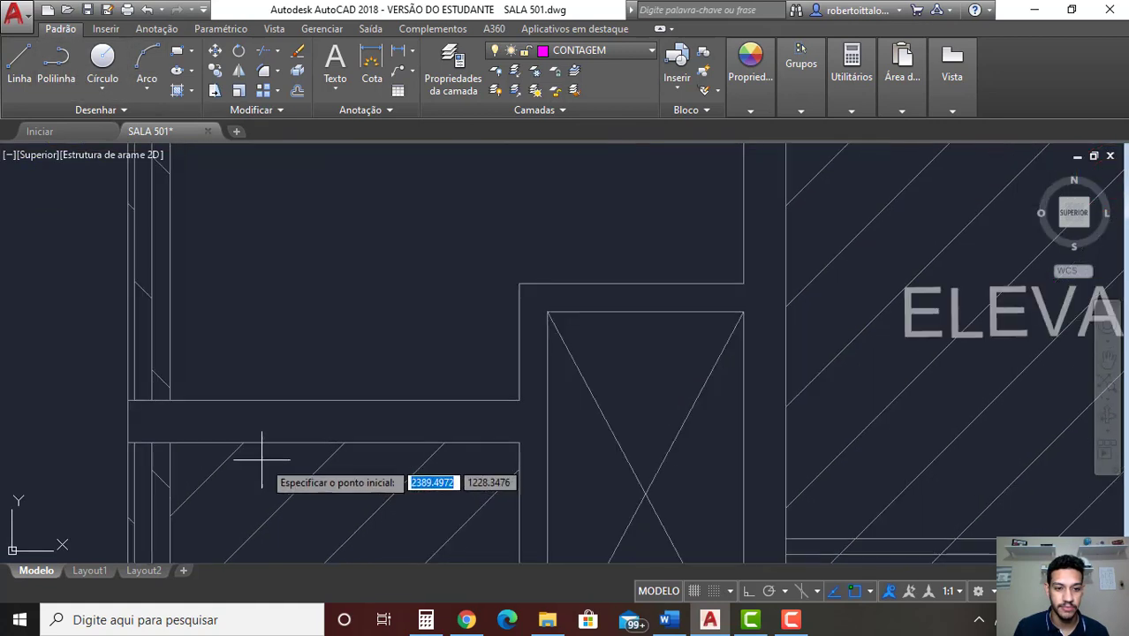
{"action": "left_click", "coordinate": [169, 399]}
{"action": "scroll", "coordinate": [170, 399], "scroll_direction": "down", "scroll_amount": 2}
{"action": "scroll", "coordinate": [240, 352], "scroll_direction": "down", "scroll_amount": 2}
{"action": "middle_click_drag", "start_coordinate": [285, 281], "coordinate": [251, 457]}
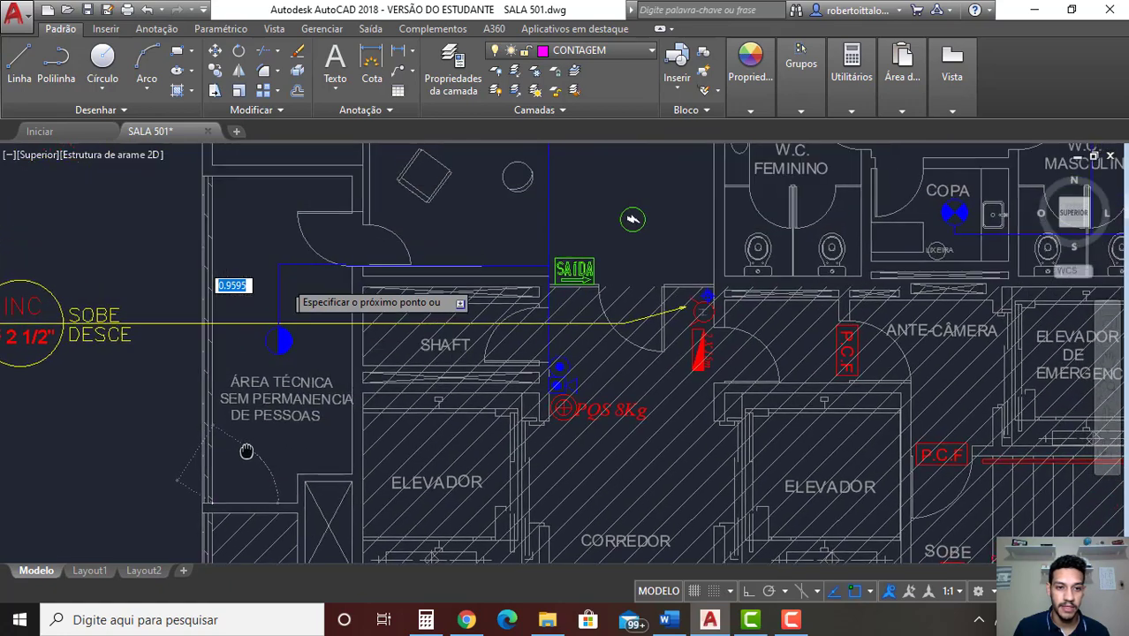
{"action": "scroll", "coordinate": [276, 300], "scroll_direction": "up", "scroll_amount": 2}
{"action": "left_click", "coordinate": [330, 217]}
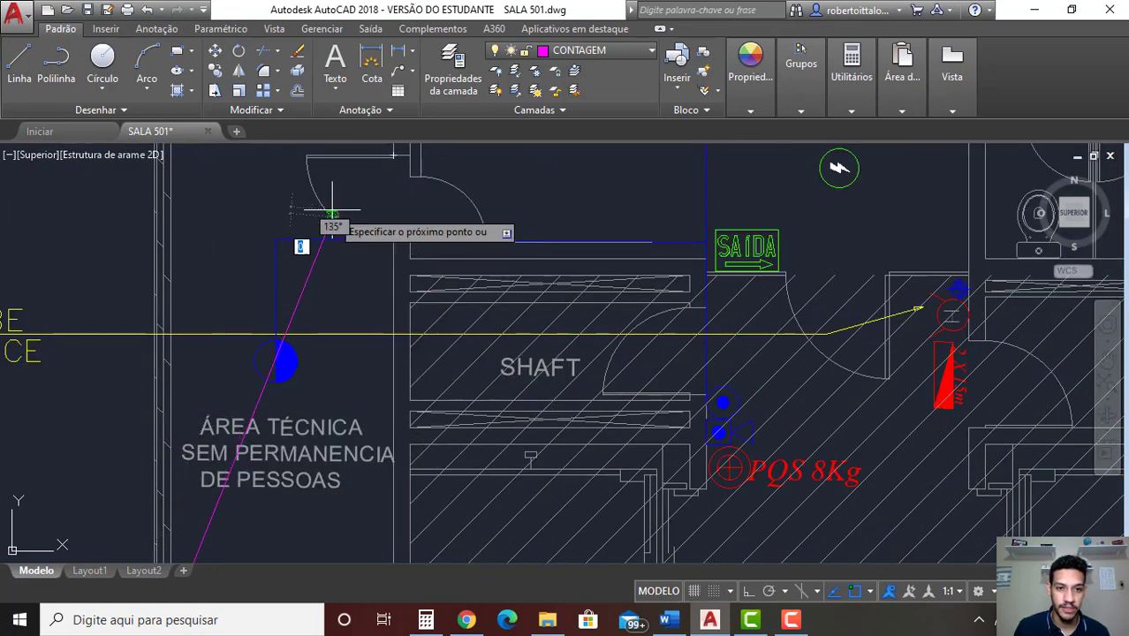
- Extend the route past the shaft to end at the PQS 6Kg extinguisher by the meeting room
{"action": "scroll", "coordinate": [553, 191], "scroll_direction": "down", "scroll_amount": 4}
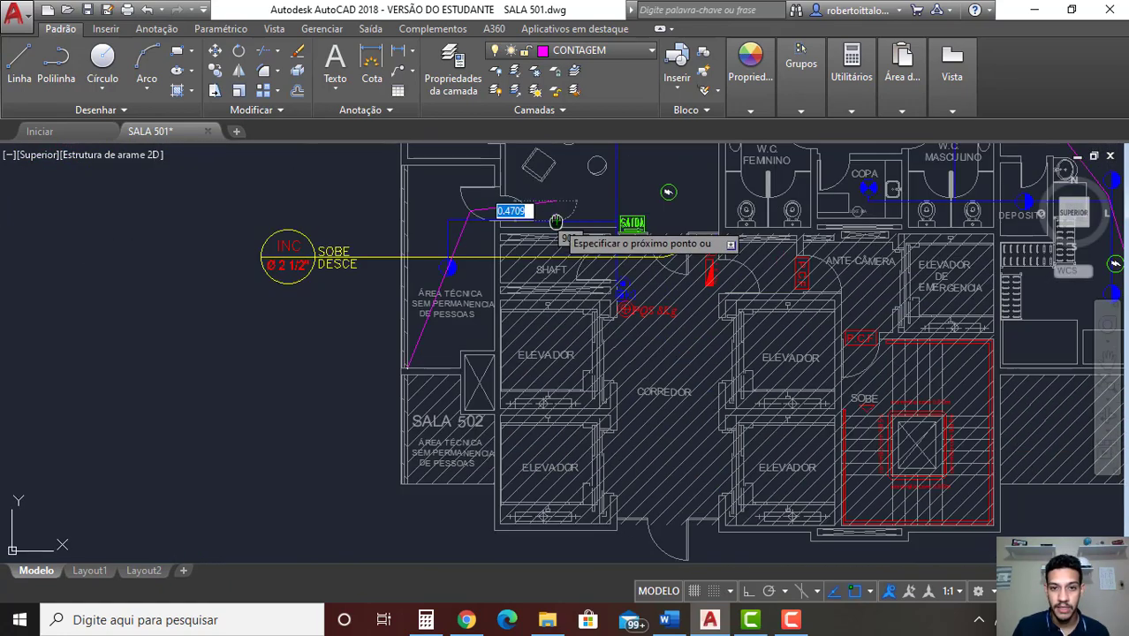
{"action": "middle_click_drag", "start_coordinate": [504, 209], "coordinate": [302, 383]}
{"action": "scroll", "coordinate": [427, 316], "scroll_direction": "up", "scroll_amount": 3}
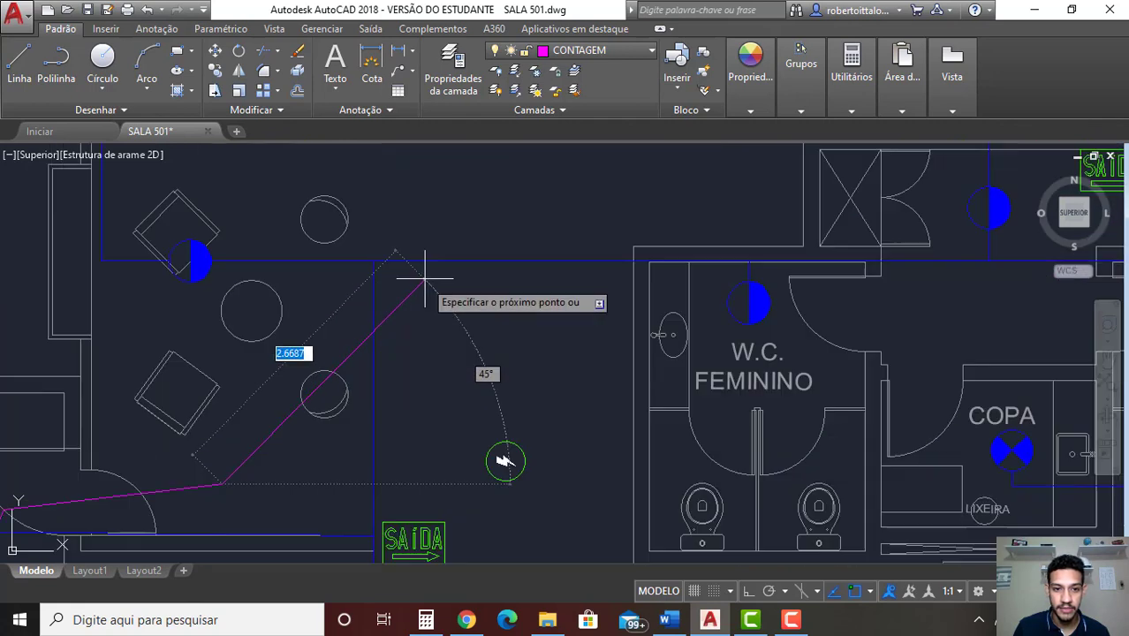
{"action": "mouse_move", "coordinate": [426, 160]}
{"action": "middle_mouse_down"}
{"action": "mouse_move", "coordinate": [455, 174]}
{"action": "mouse_move", "coordinate": [535, 458]}
{"action": "middle_mouse_up"}
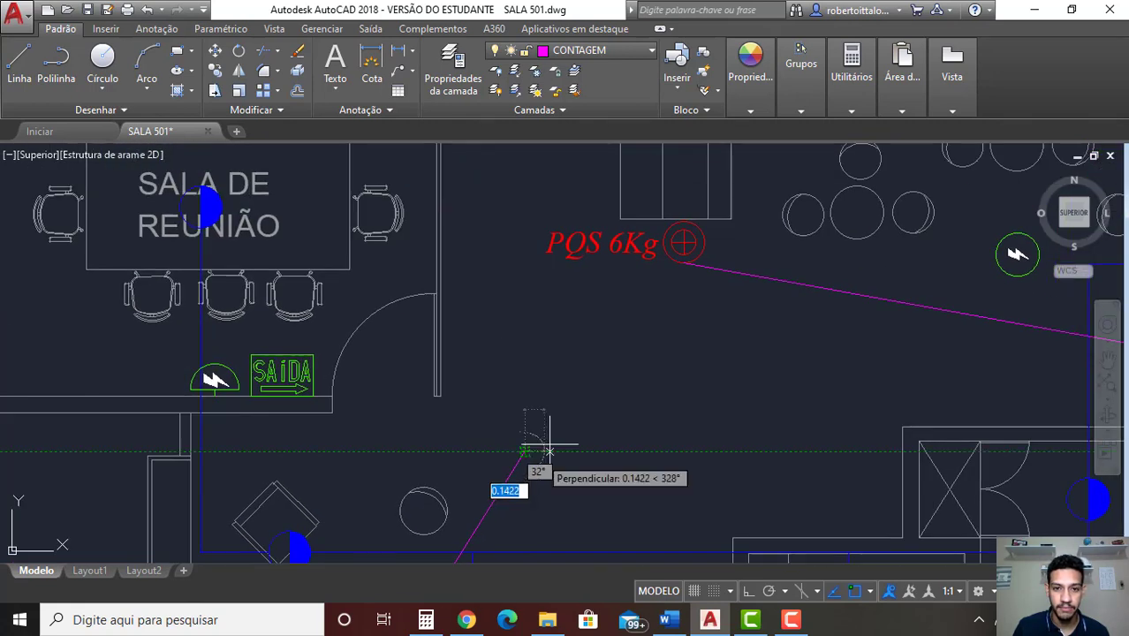
{"action": "left_click", "coordinate": [673, 259]}
{"action": "scroll", "coordinate": [660, 276], "scroll_direction": "down", "scroll_amount": 4}
{"action": "middle_click_drag", "start_coordinate": [657, 352], "coordinate": [562, 200]}
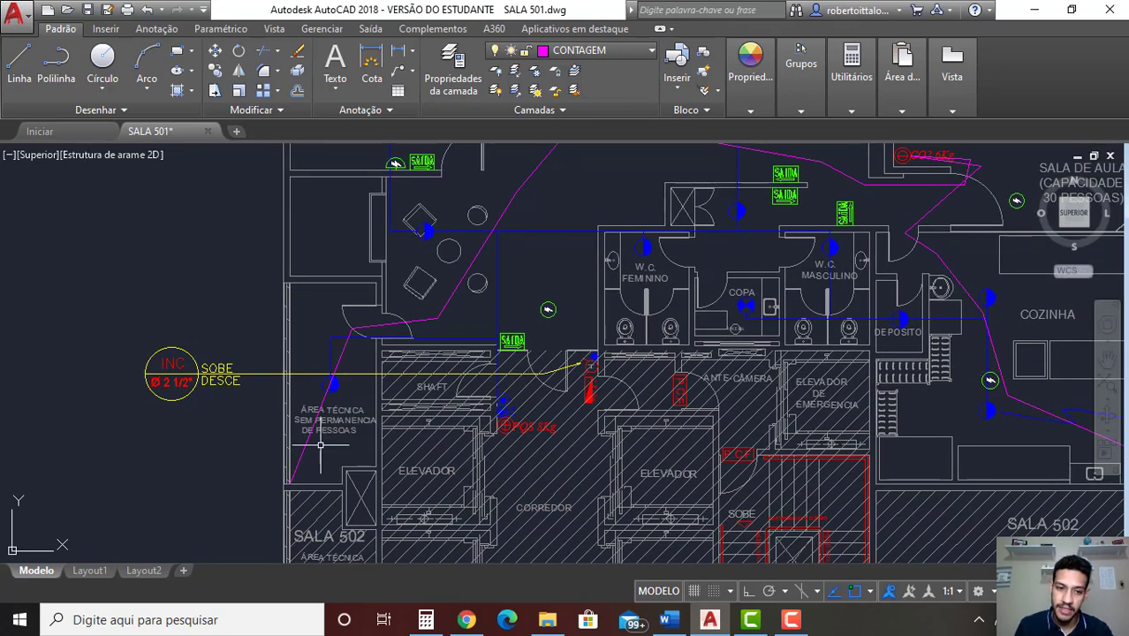
{"action": "left_click", "coordinate": [446, 307]}
{"action": "right_click", "coordinate": [446, 308]}
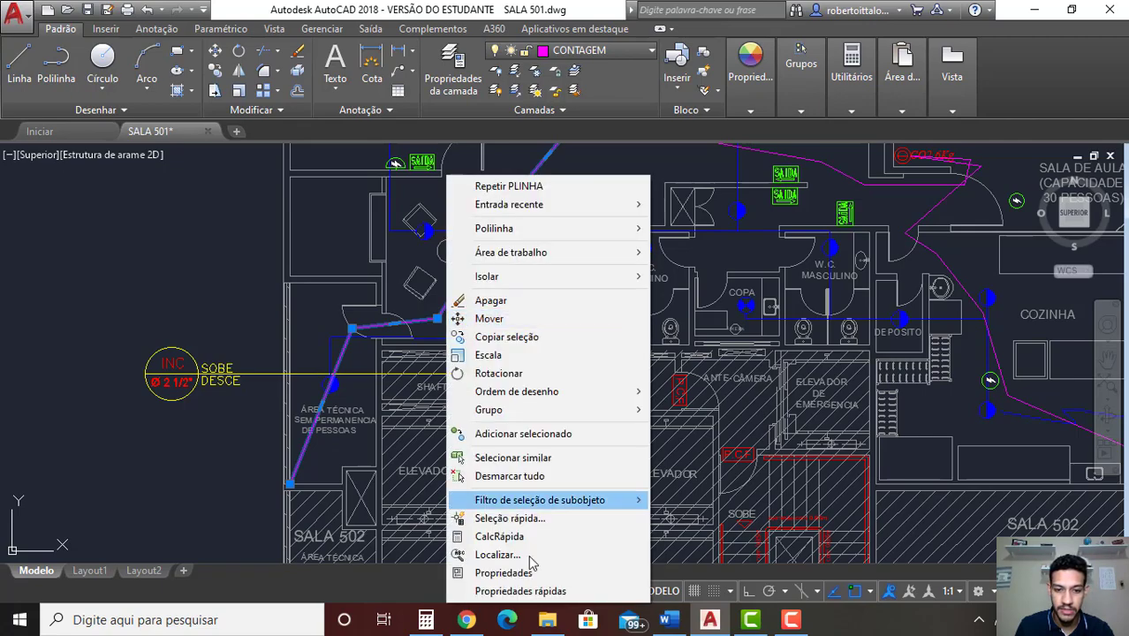
{"action": "left_click", "coordinate": [512, 573]}
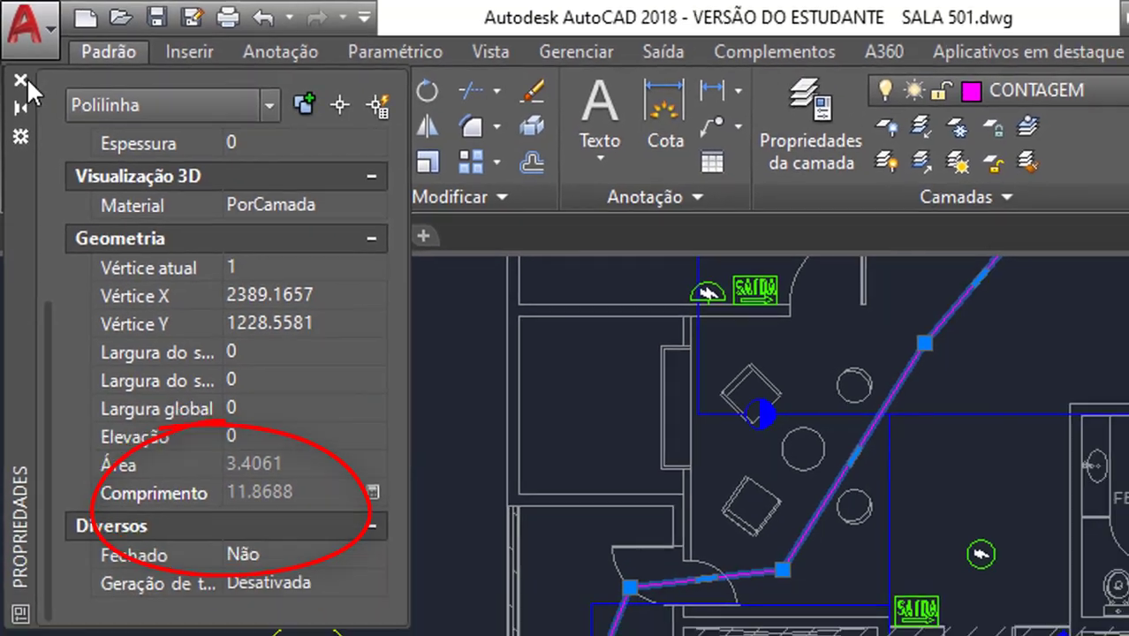
{"action": "left_click", "coordinate": [22, 86]}
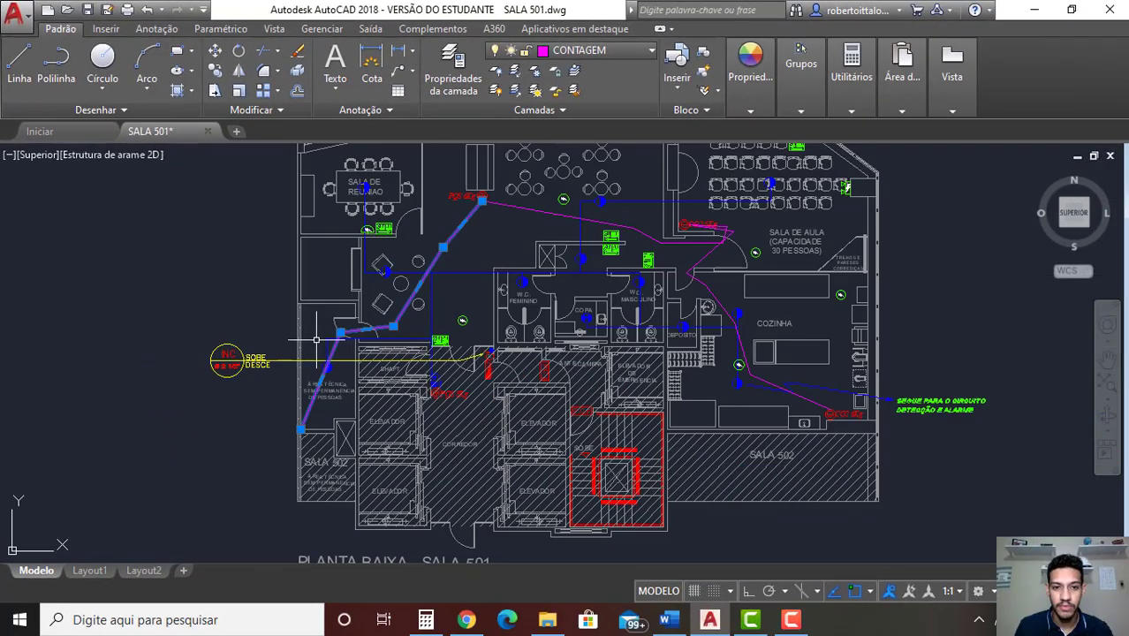
{"action": "middle_click_drag", "start_coordinate": [316, 339], "coordinate": [363, 383]}
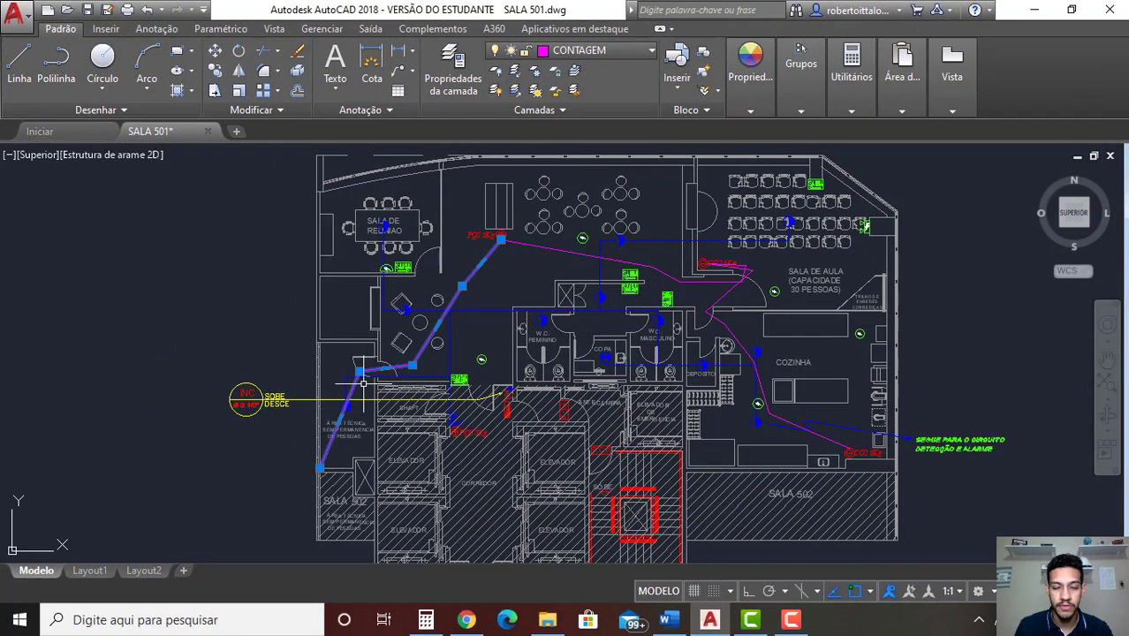
{"action": "key", "text": "Escape"}
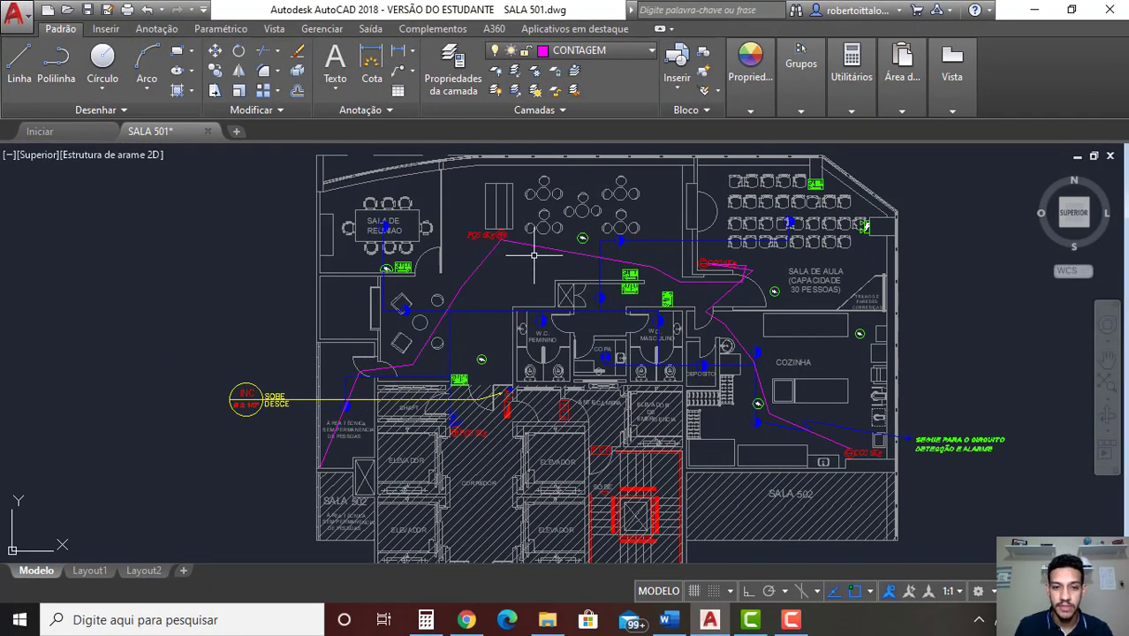
{"action": "left_click", "coordinate": [533, 253]}
{"action": "right_click", "coordinate": [528, 256]}
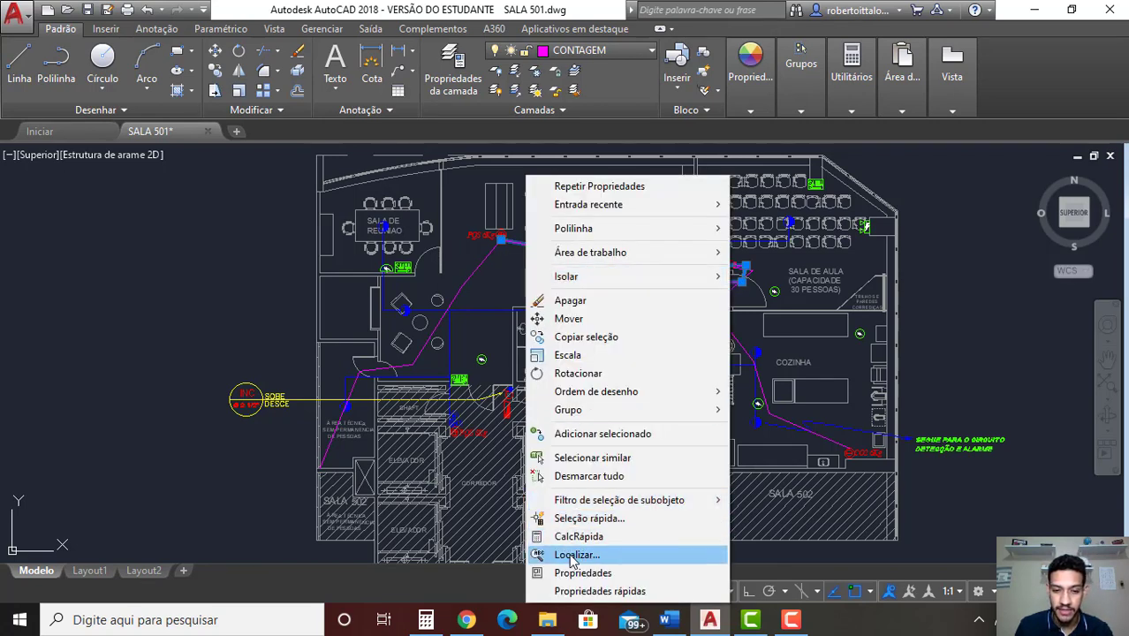
{"action": "left_click", "coordinate": [580, 573]}
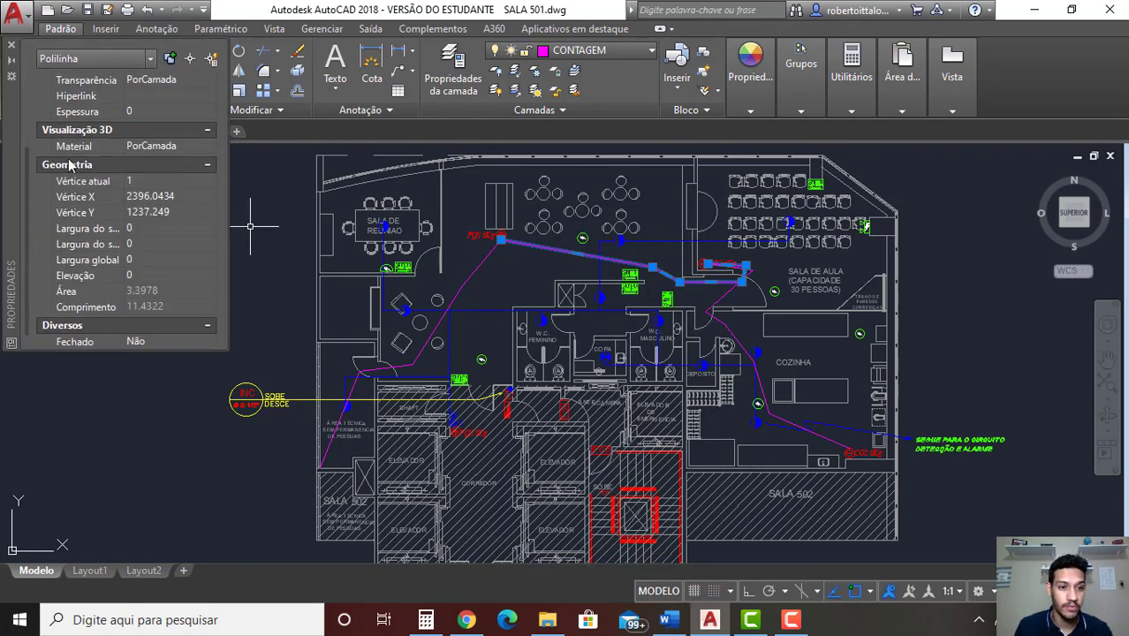
{"action": "left_click", "coordinate": [11, 46]}
{"action": "key", "text": "Escape"}
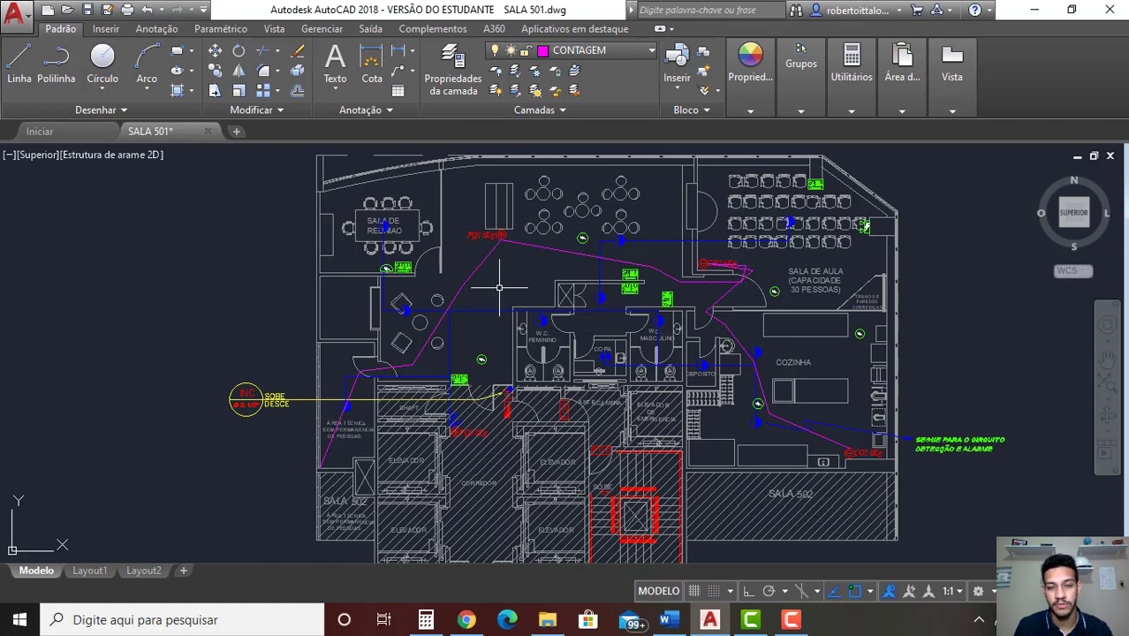
{"action": "scroll", "coordinate": [501, 309], "scroll_direction": "down", "scroll_amount": 2}
{"action": "scroll", "coordinate": [502, 309], "scroll_direction": "up", "scroll_amount": 1}
{"action": "scroll", "coordinate": [494, 305], "scroll_direction": "up", "scroll_amount": 2}
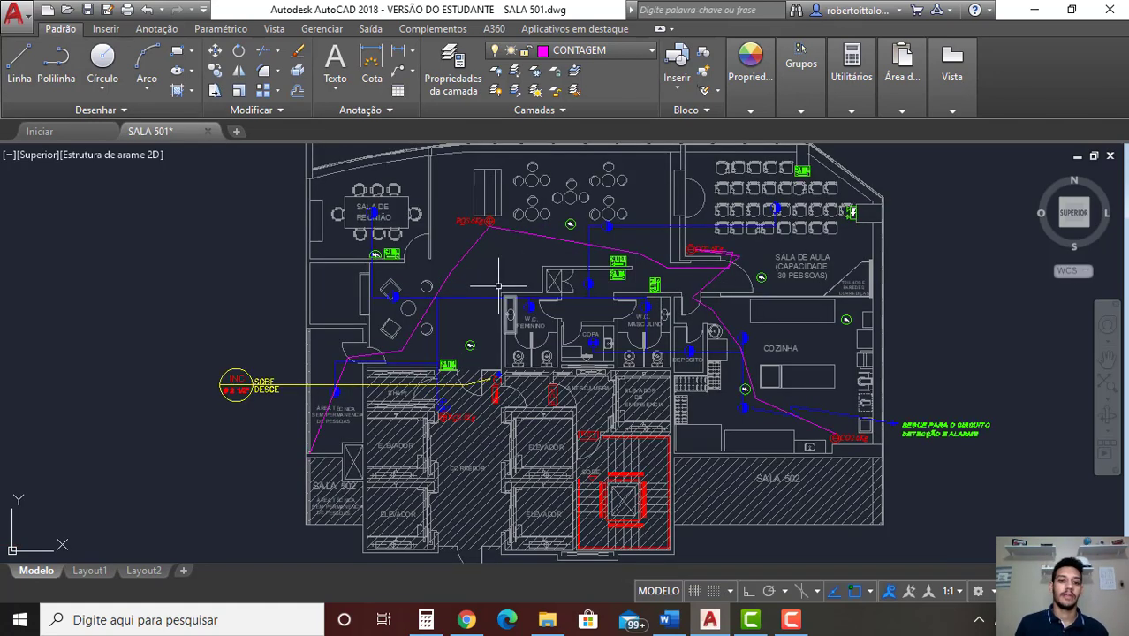
{"action": "scroll", "coordinate": [468, 292], "scroll_direction": "up", "scroll_amount": 1}
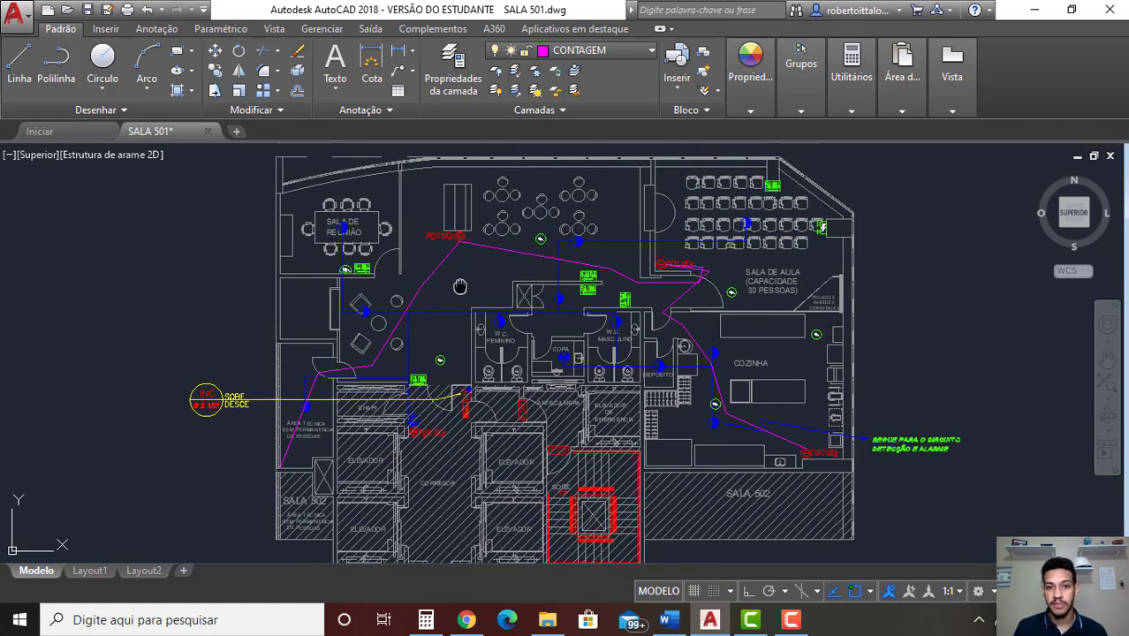
{"action": "middle_click_drag", "start_coordinate": [459, 286], "coordinate": [458, 285]}
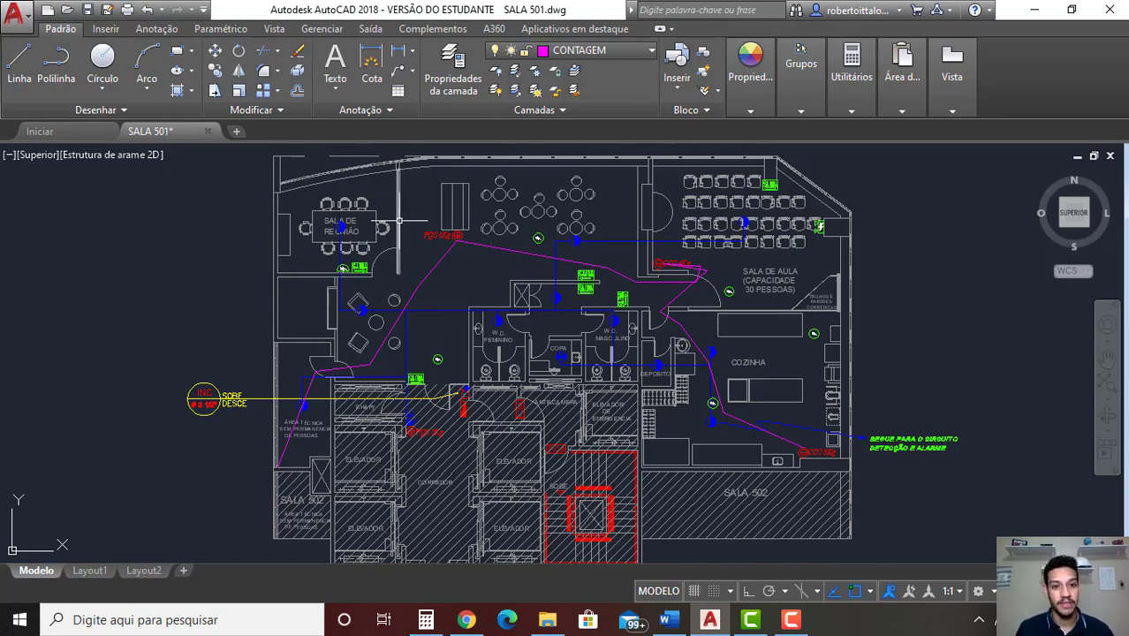
{"action": "scroll", "coordinate": [459, 233], "scroll_direction": "up", "scroll_amount": 3}
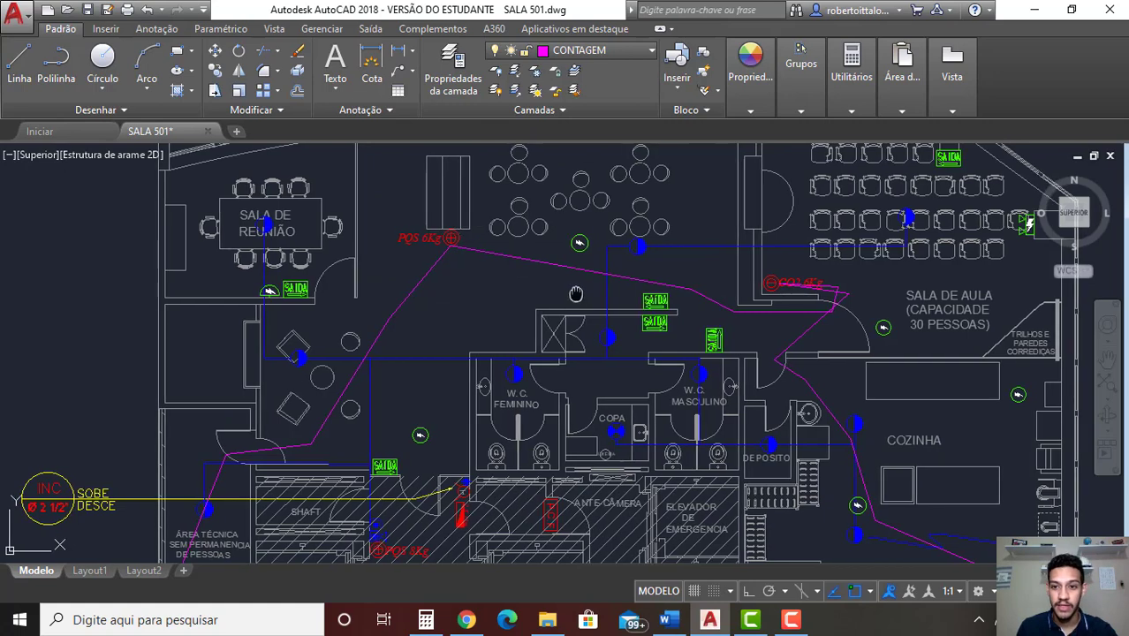
{"action": "scroll", "coordinate": [535, 338], "scroll_direction": "down", "scroll_amount": 1}
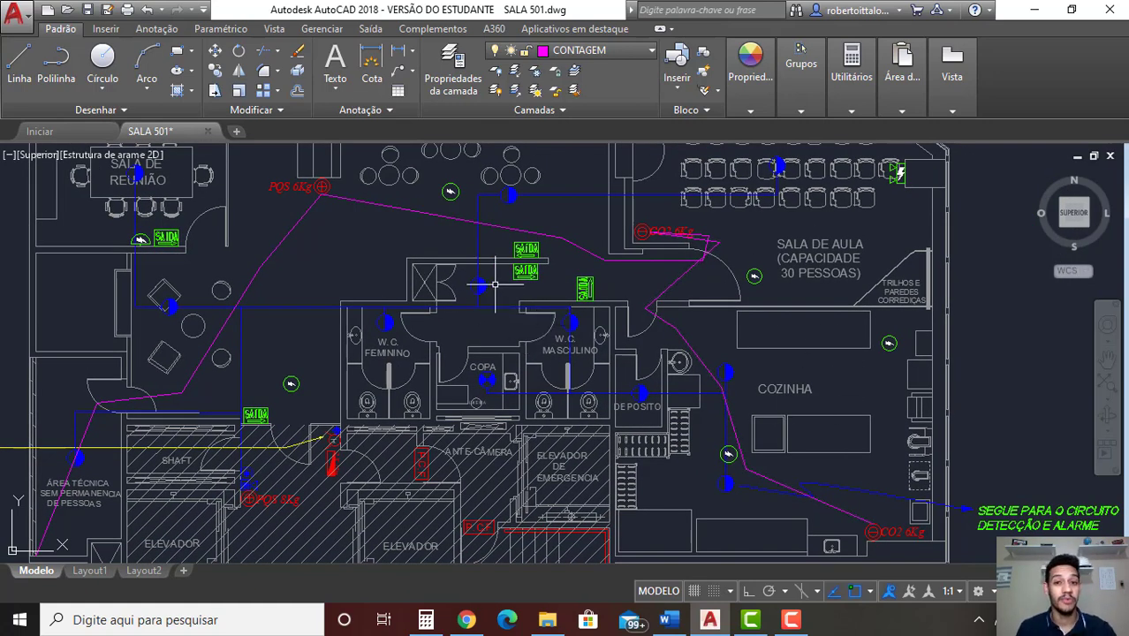
{"action": "middle_click_drag", "start_coordinate": [390, 241], "coordinate": [460, 304]}
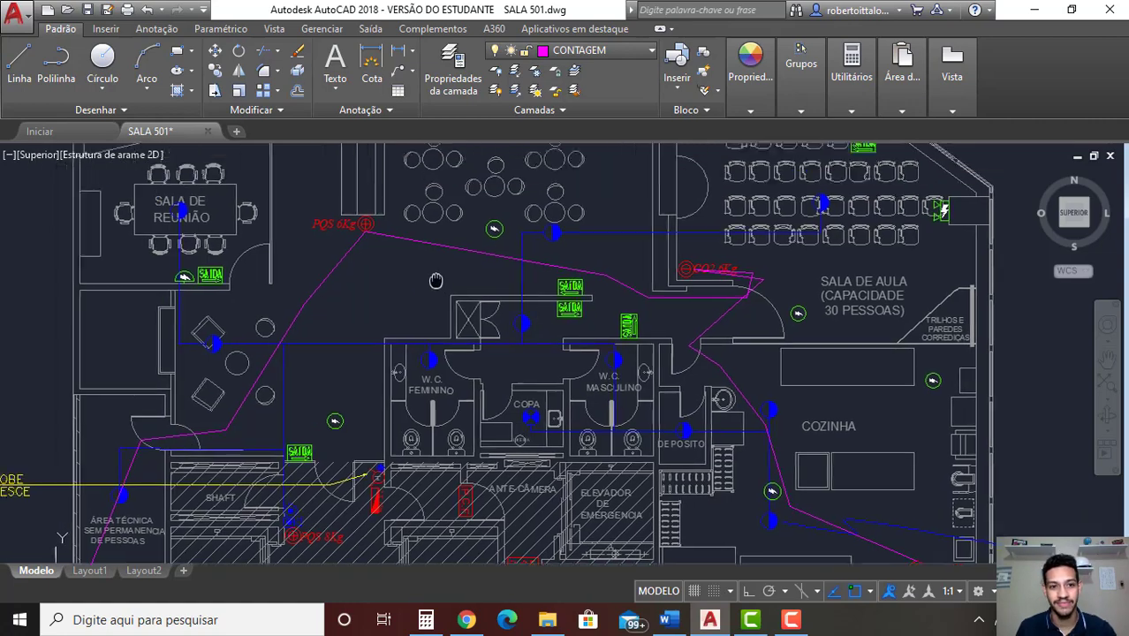
{"action": "scroll", "coordinate": [777, 305], "scroll_direction": "up", "scroll_amount": 2}
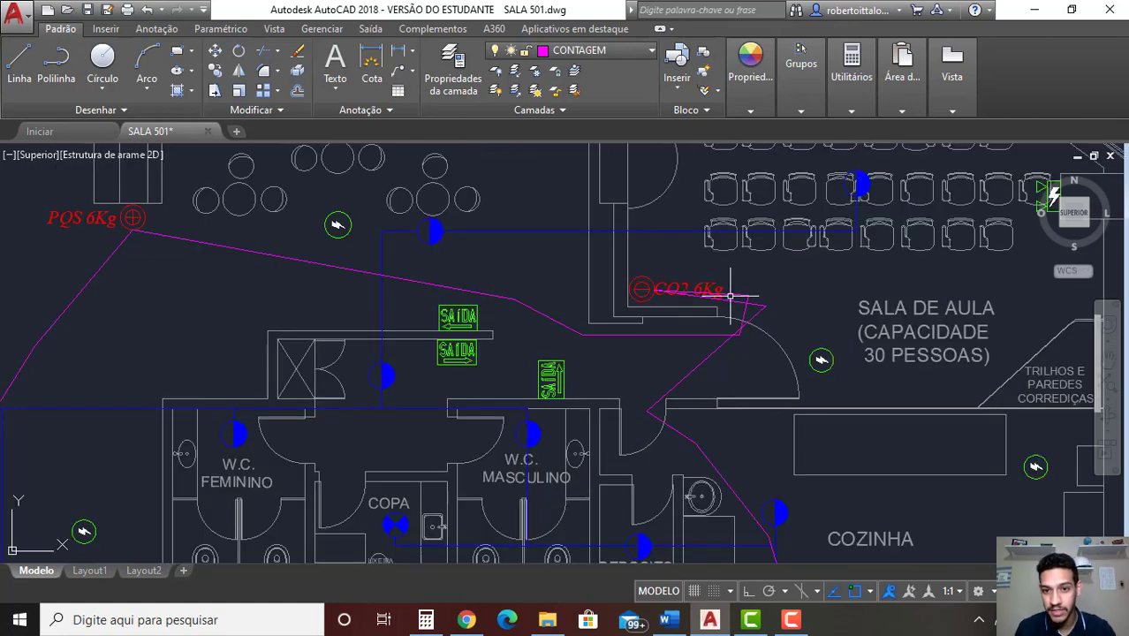
{"action": "scroll", "coordinate": [765, 300], "scroll_direction": "down", "scroll_amount": 2}
{"action": "mouse_move", "coordinate": [765, 298]}
{"action": "middle_mouse_down"}
{"action": "mouse_move", "coordinate": [641, 347]}
{"action": "mouse_move", "coordinate": [579, 300]}
{"action": "middle_mouse_up"}
{"action": "scroll", "coordinate": [641, 347], "scroll_direction": "down", "scroll_amount": 2}
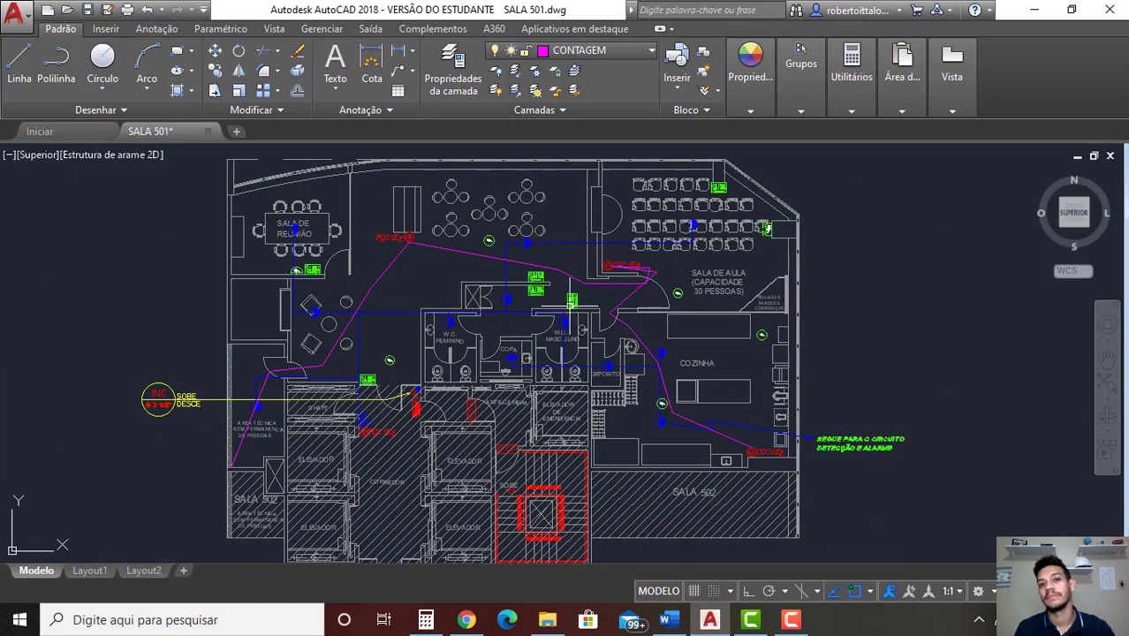